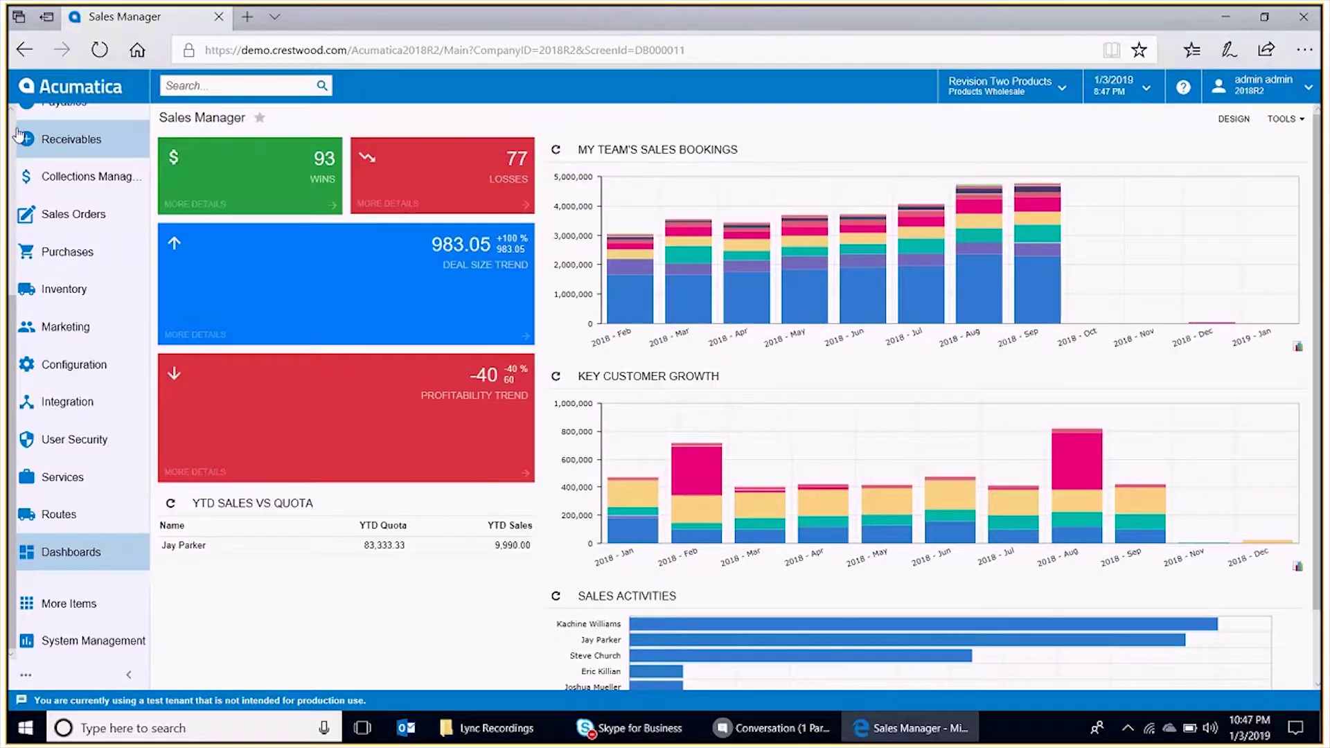
- Open the Profit & Loss report from the Finance section of Favorites
scroll(14, 135, "up", 5)
left_click(47, 128)
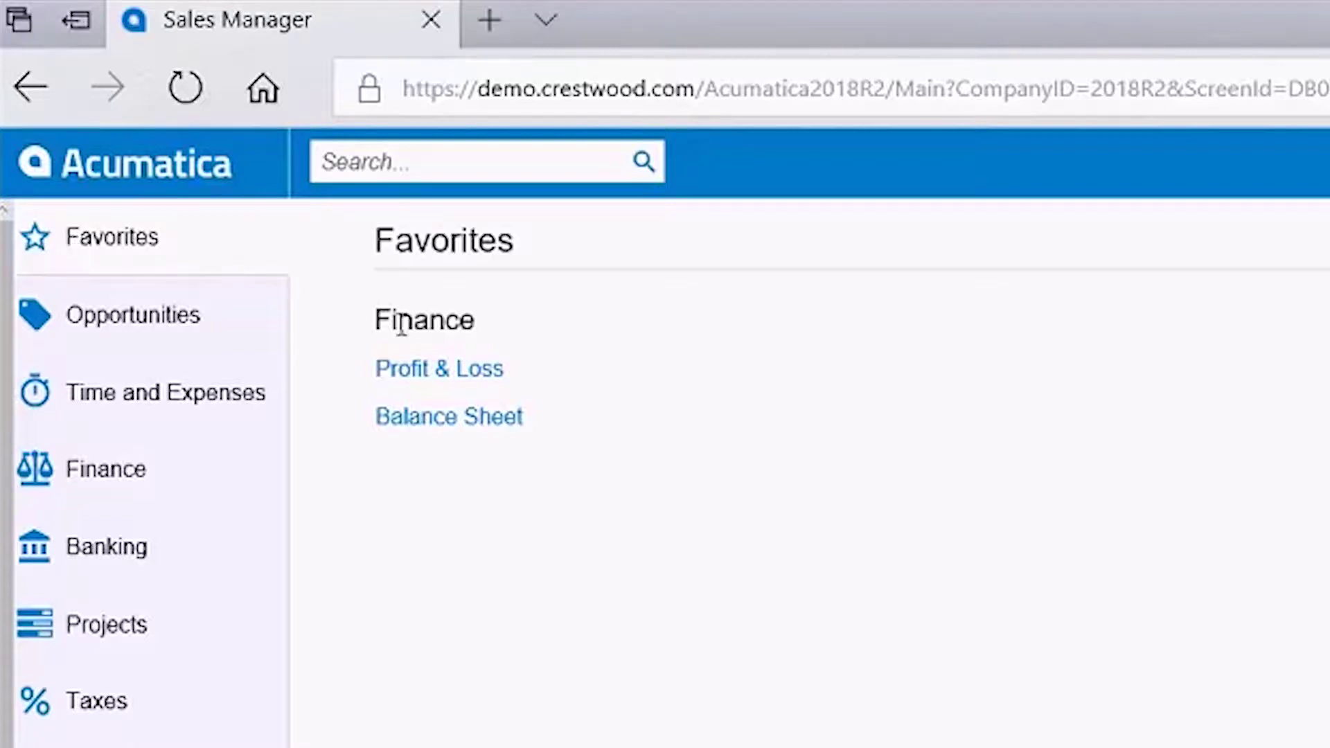
left_click(475, 376)
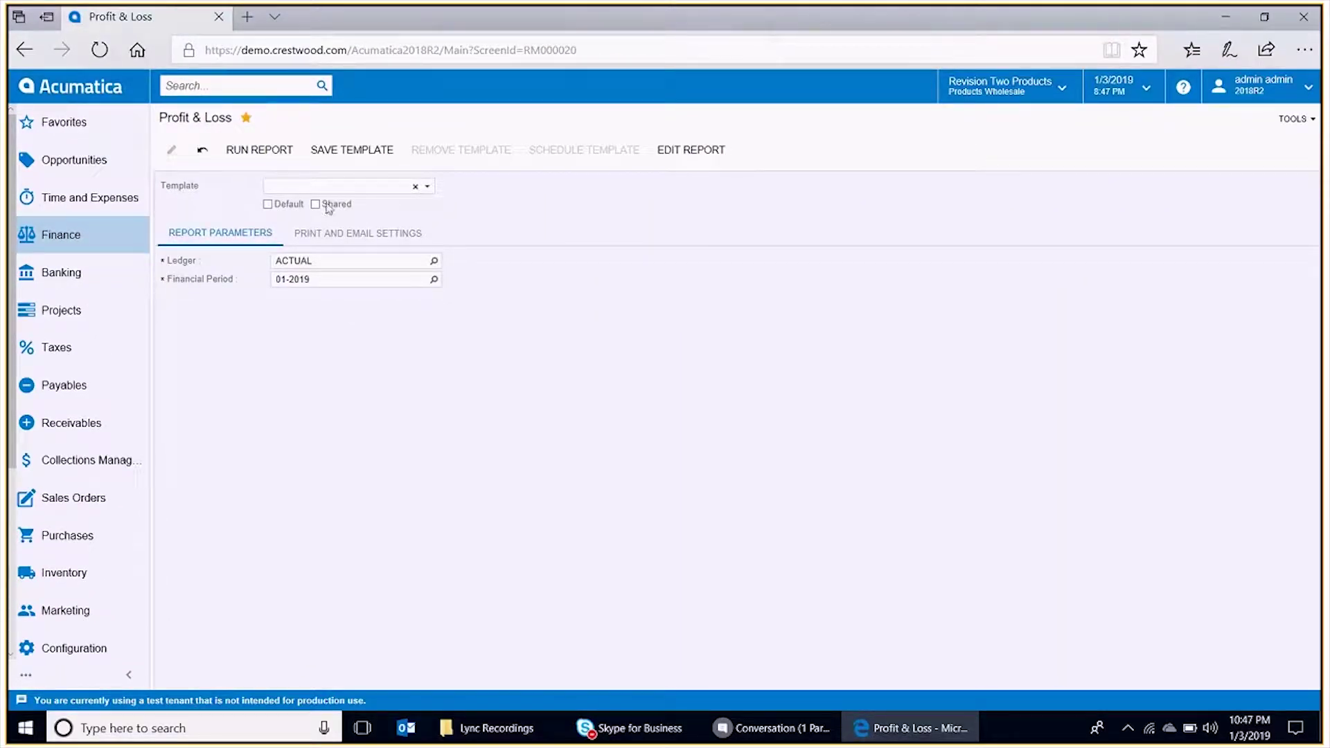
- Set the Profit & Loss financial period to 10-2018
left_click(322, 279)
type("1")
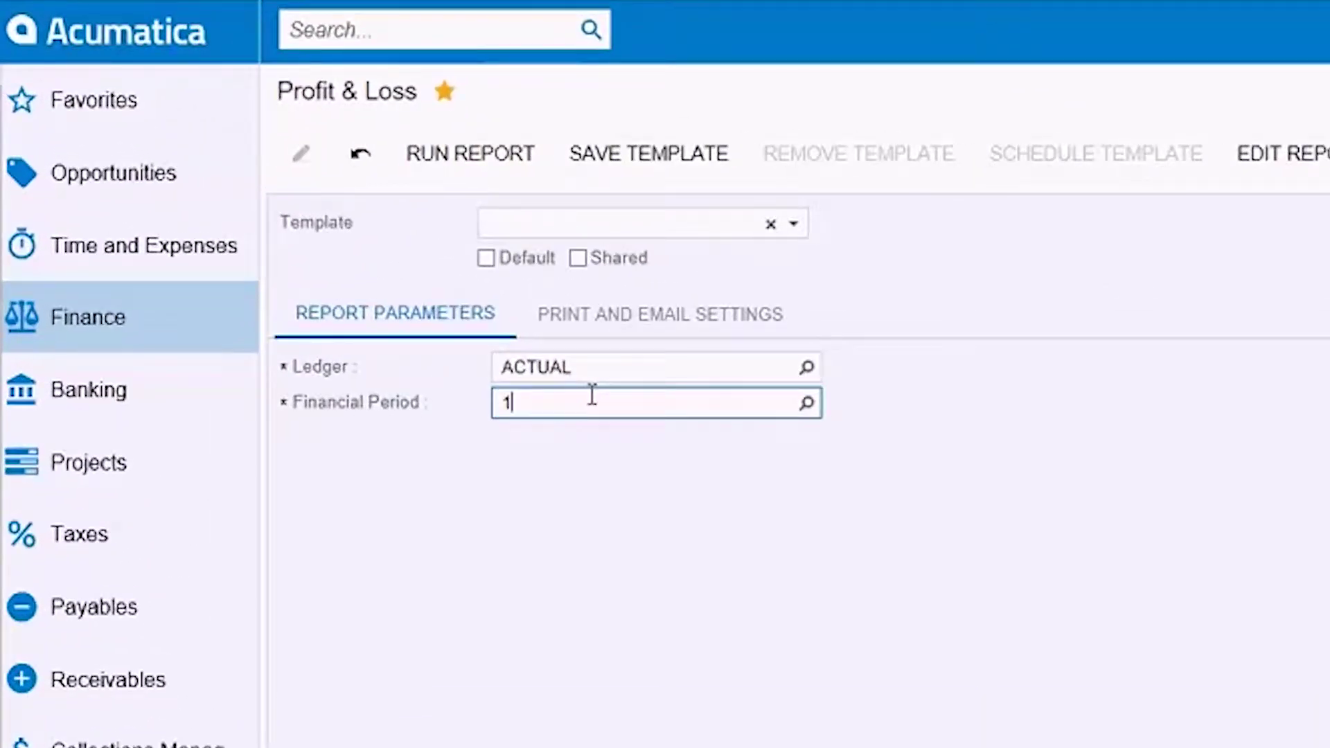
type("0-2018")
key("Tab")
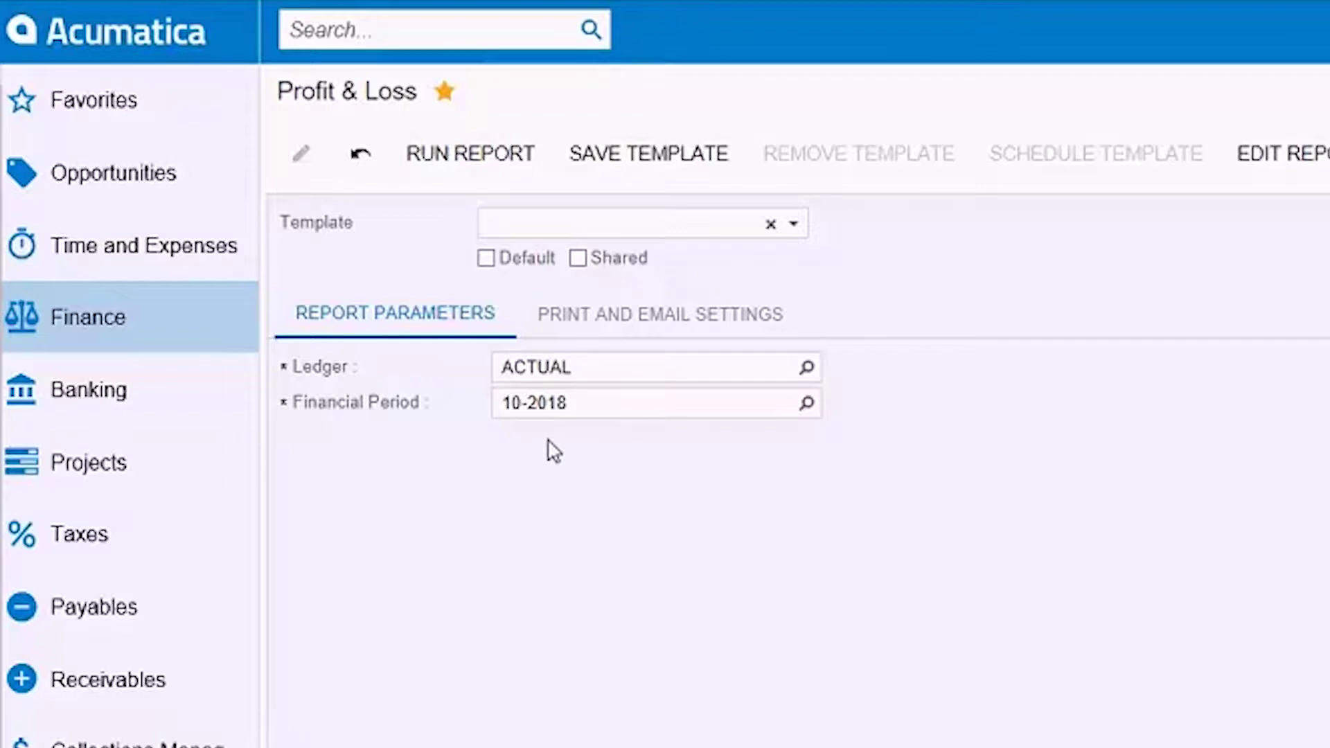
- Set the email format to PDF with subject 'P&L and B/S' and the recipient's e-mail address, then start saving a template
left_click(667, 331)
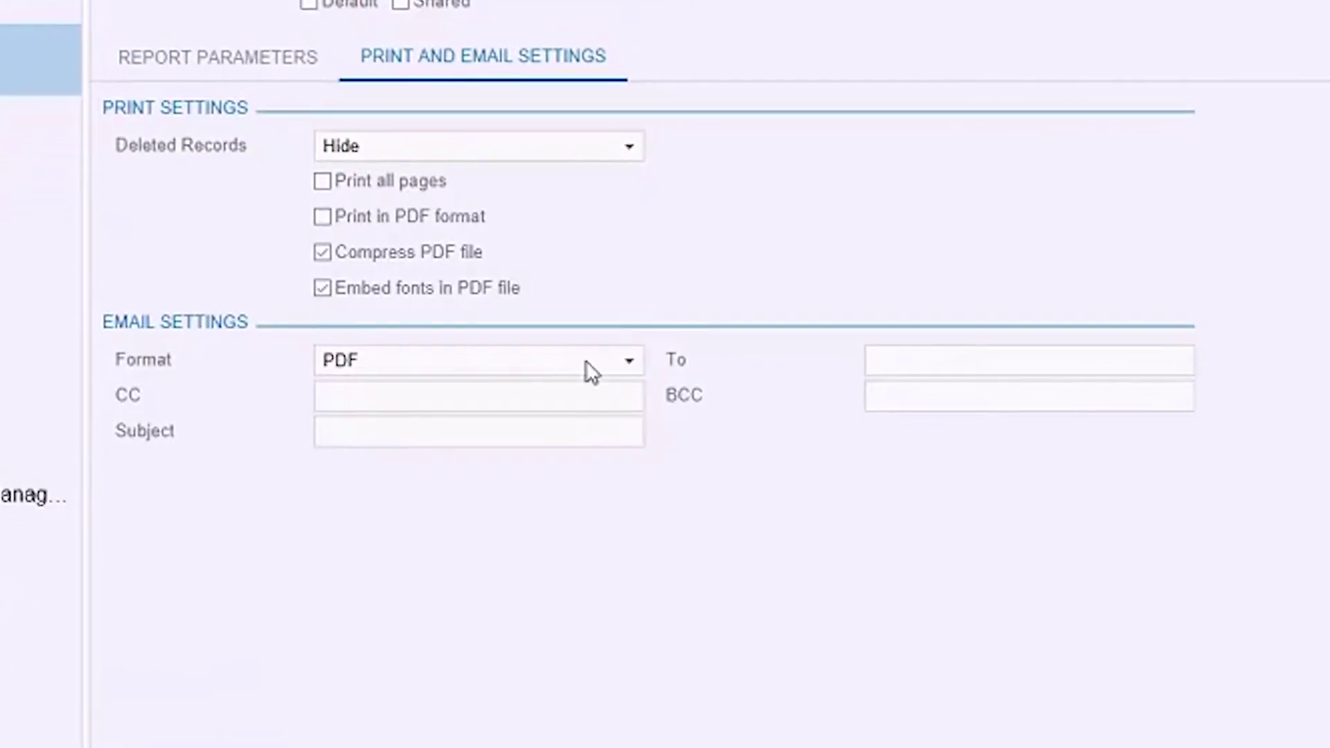
left_click(640, 372)
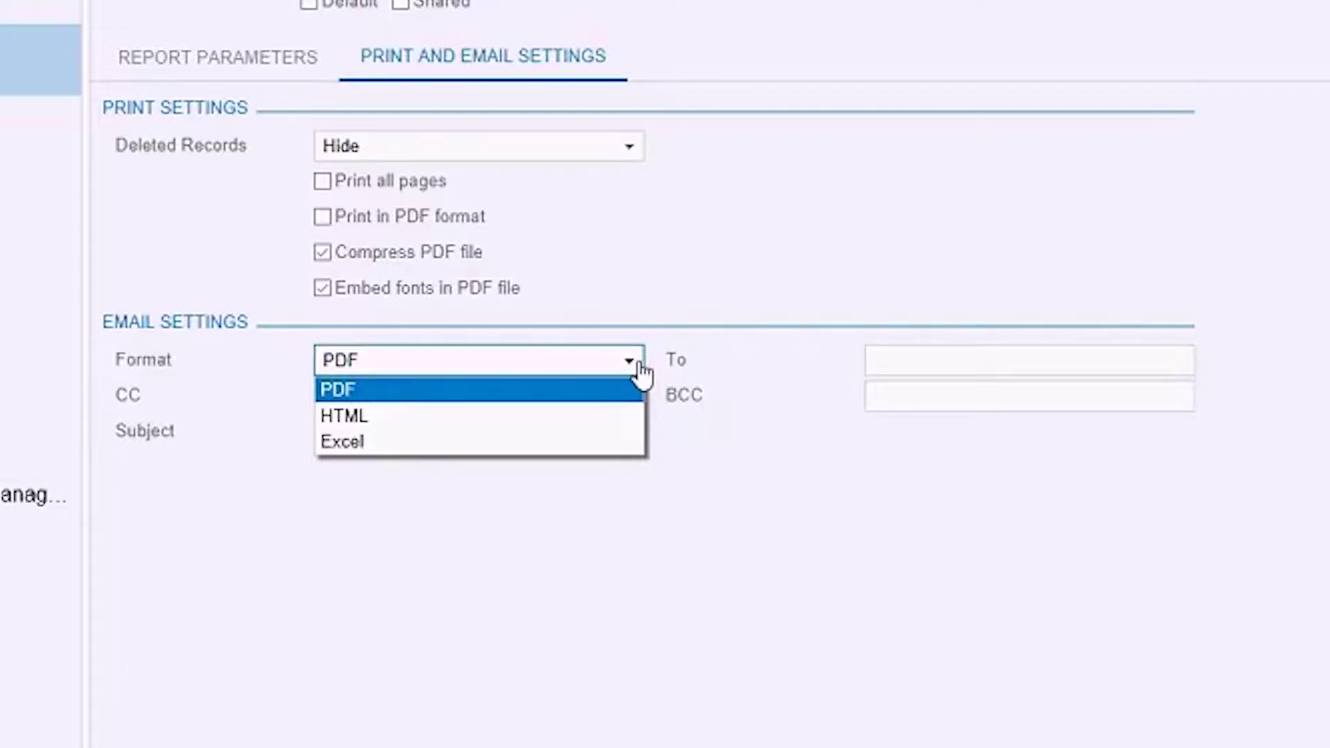
left_click(860, 284)
left_click(527, 442)
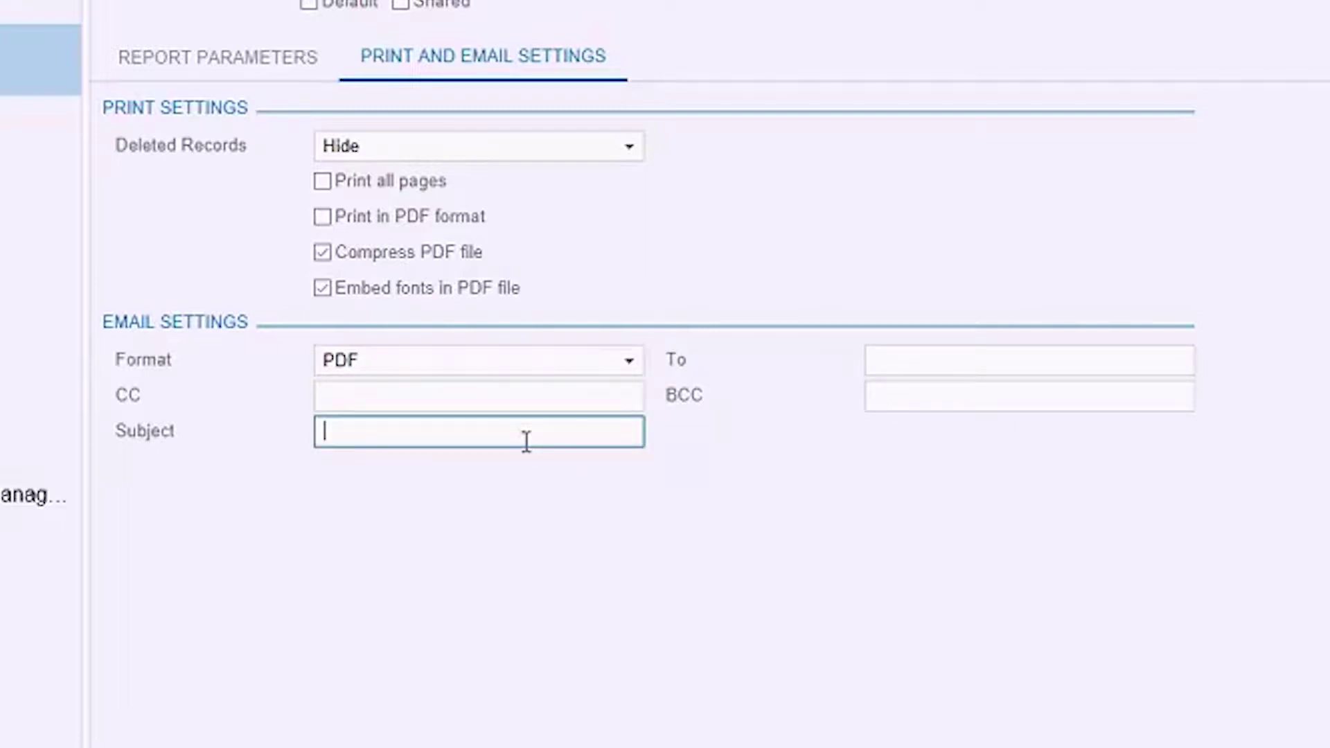
type("P&L and B/S")
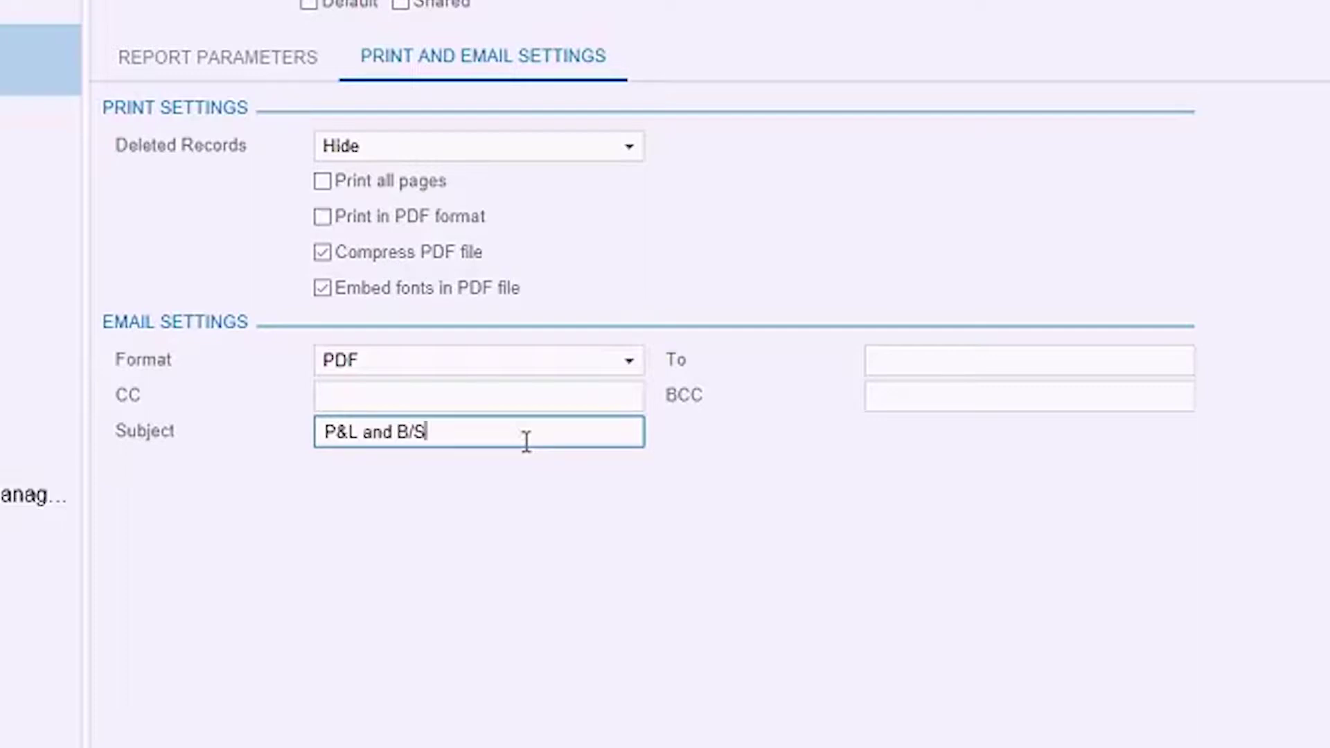
left_click(1014, 364)
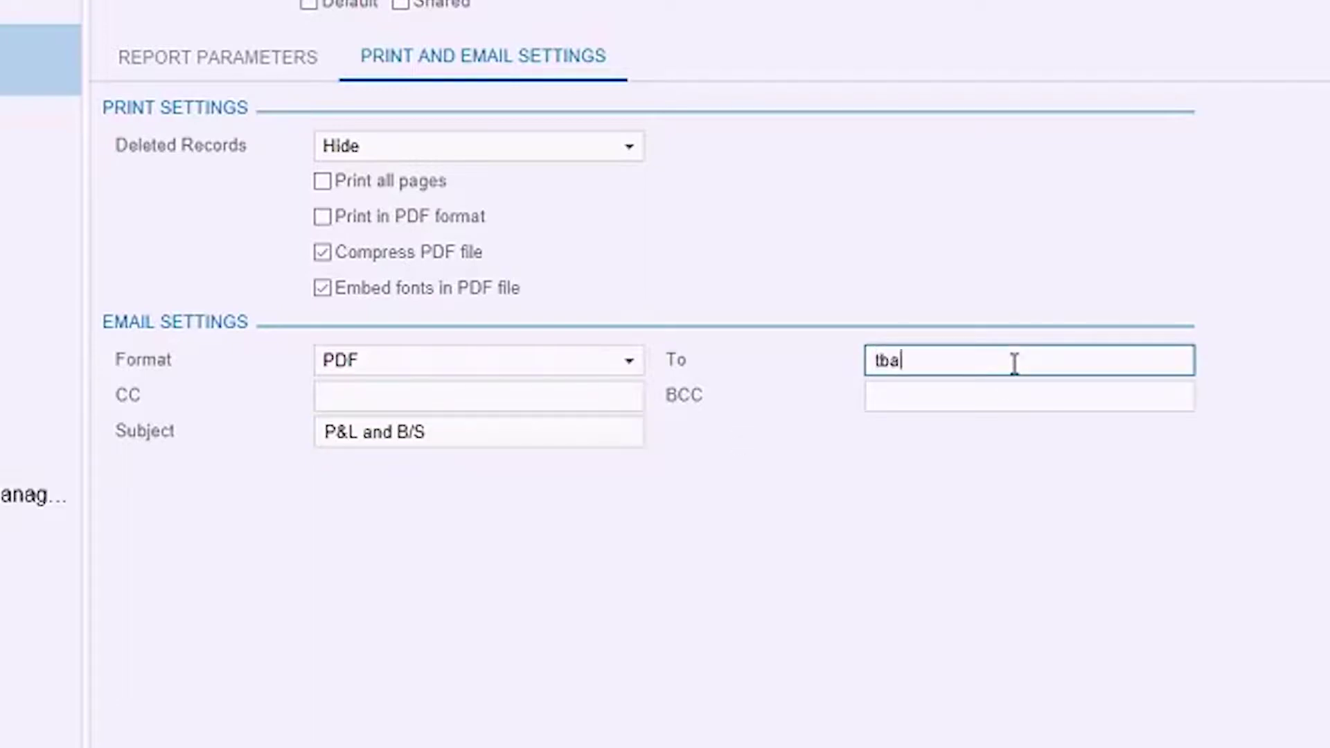
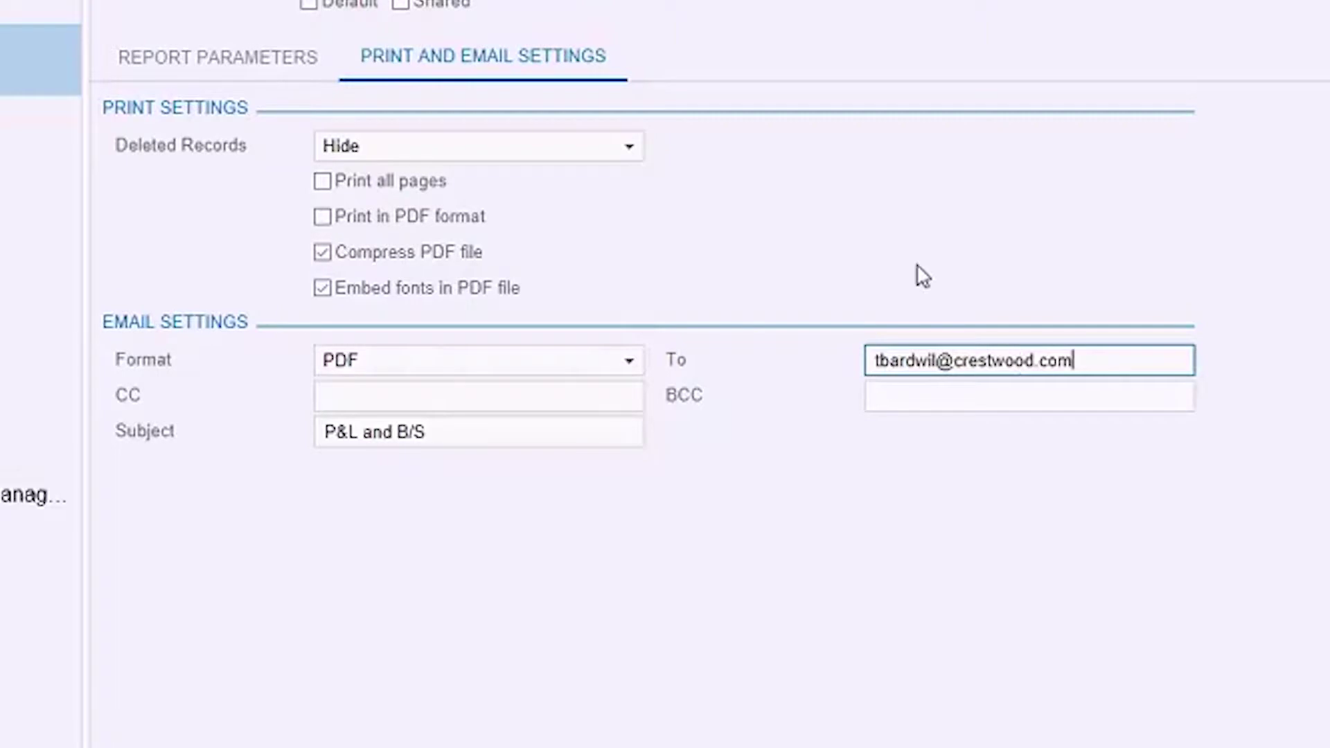
left_click(364, 154)
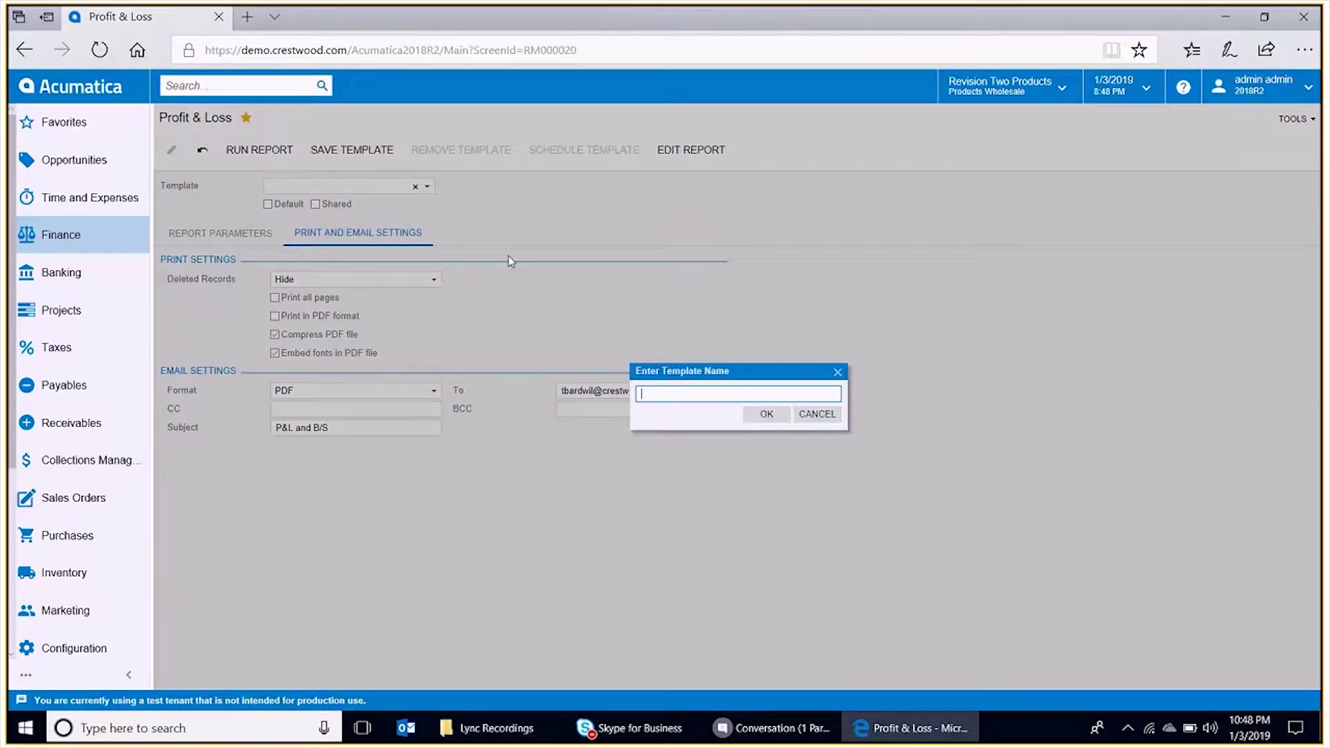
- Name the template MergedFinStmts and confirm it
type("MergedFinStmts")
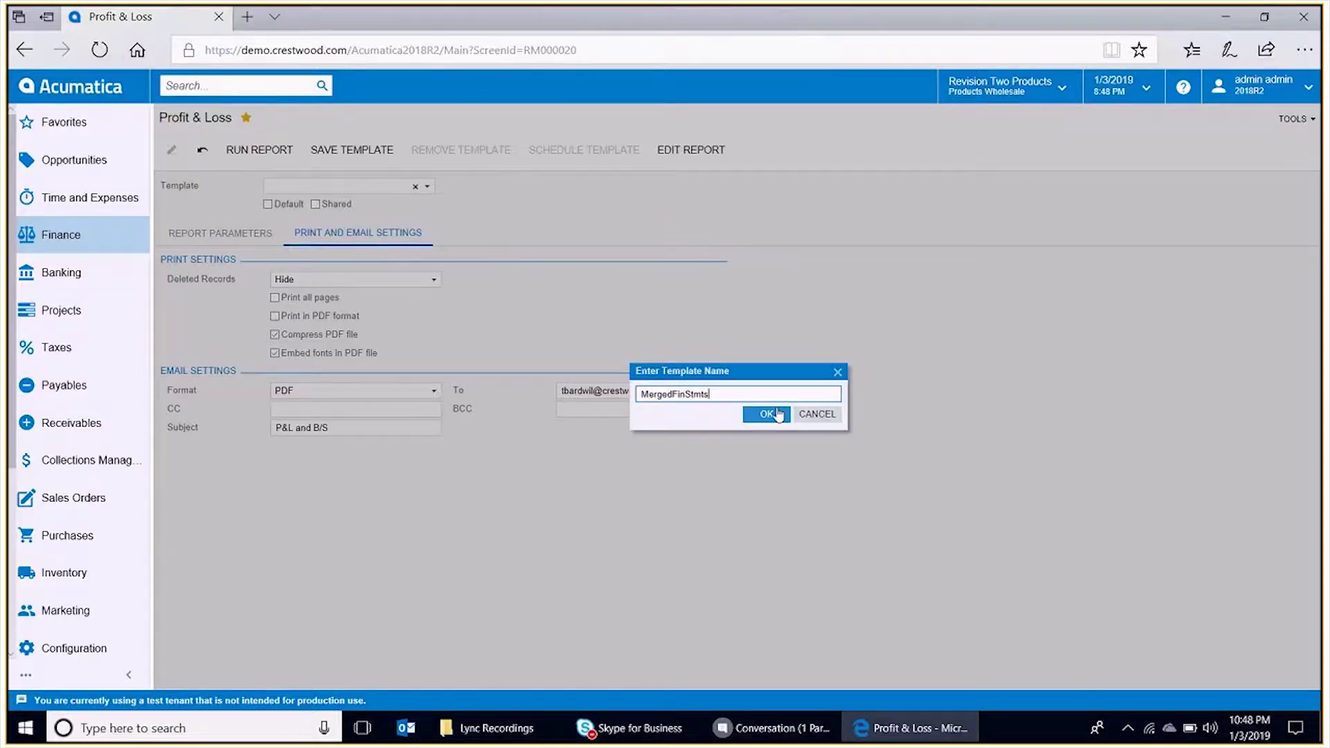
left_click(767, 416)
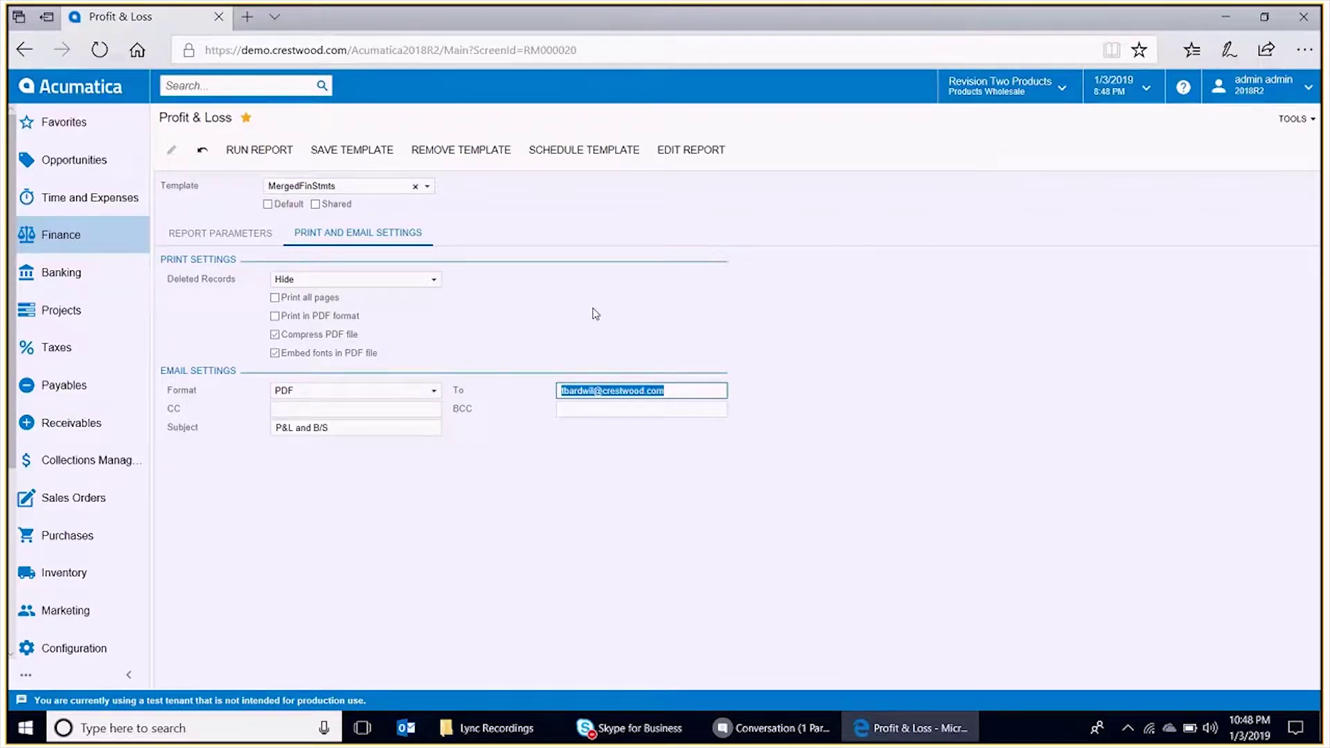
- Schedule the MergedFinStmts template with Merge Reports enabled and merging order 1
left_click(605, 167)
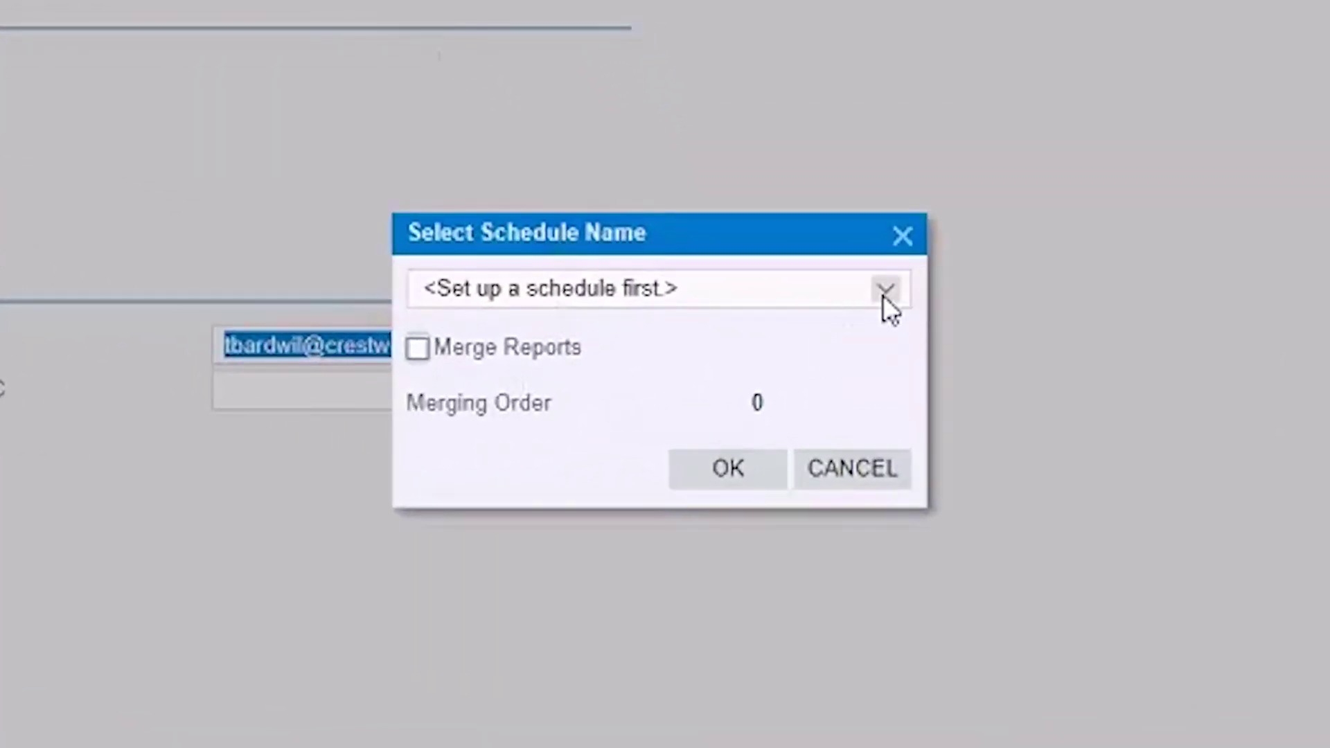
left_click(884, 293)
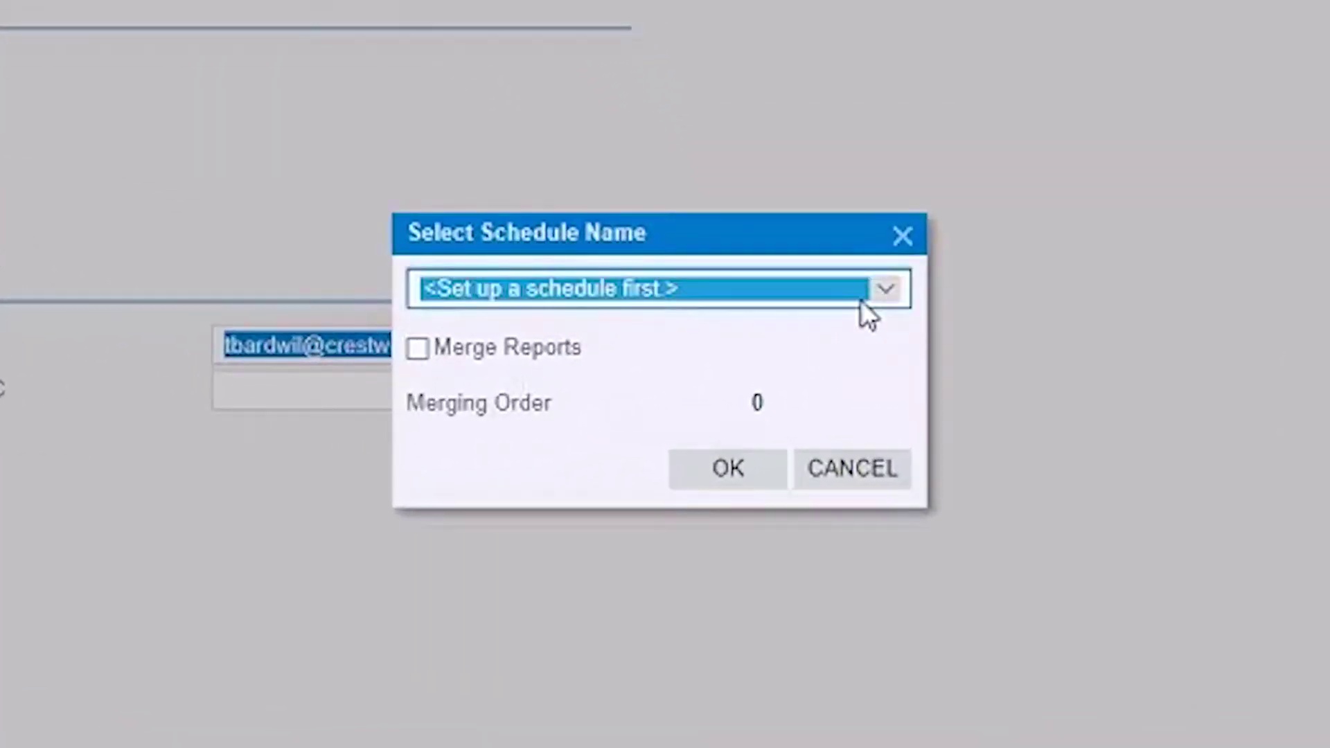
left_click(417, 349)
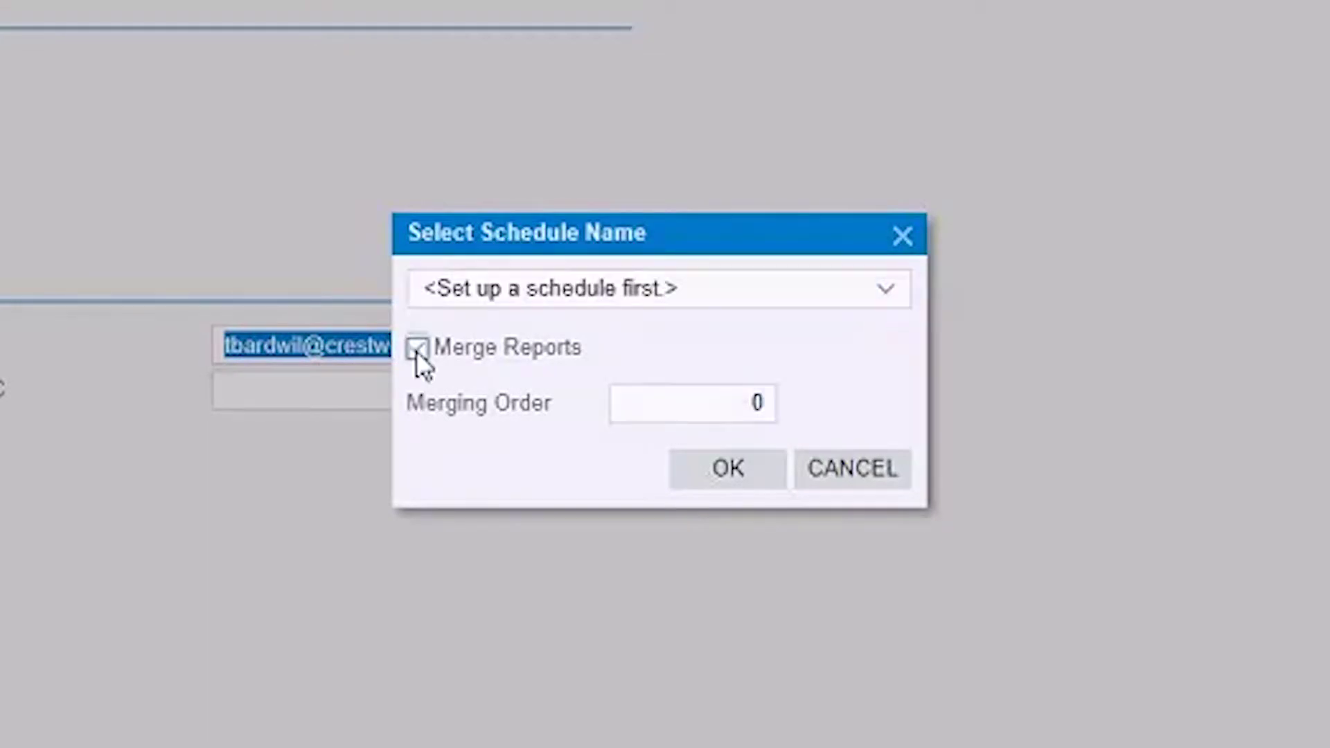
left_click(732, 414)
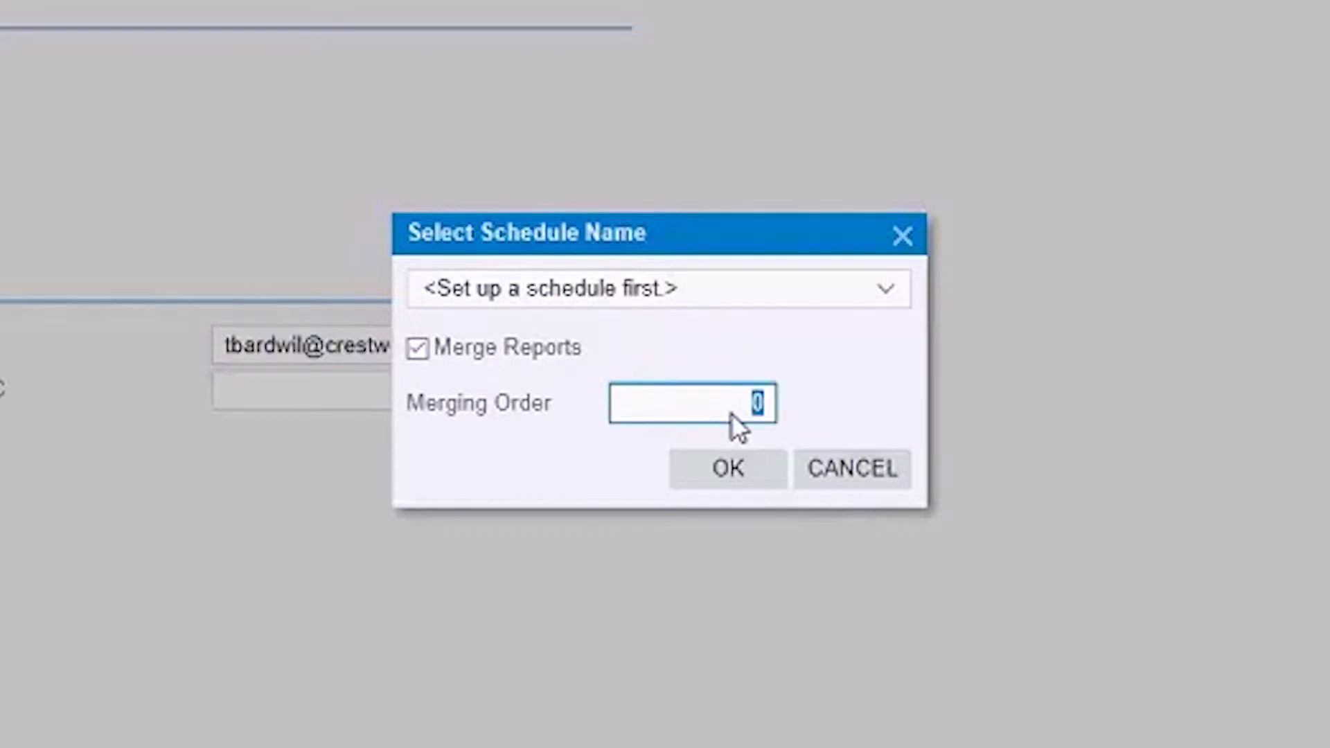
type("1")
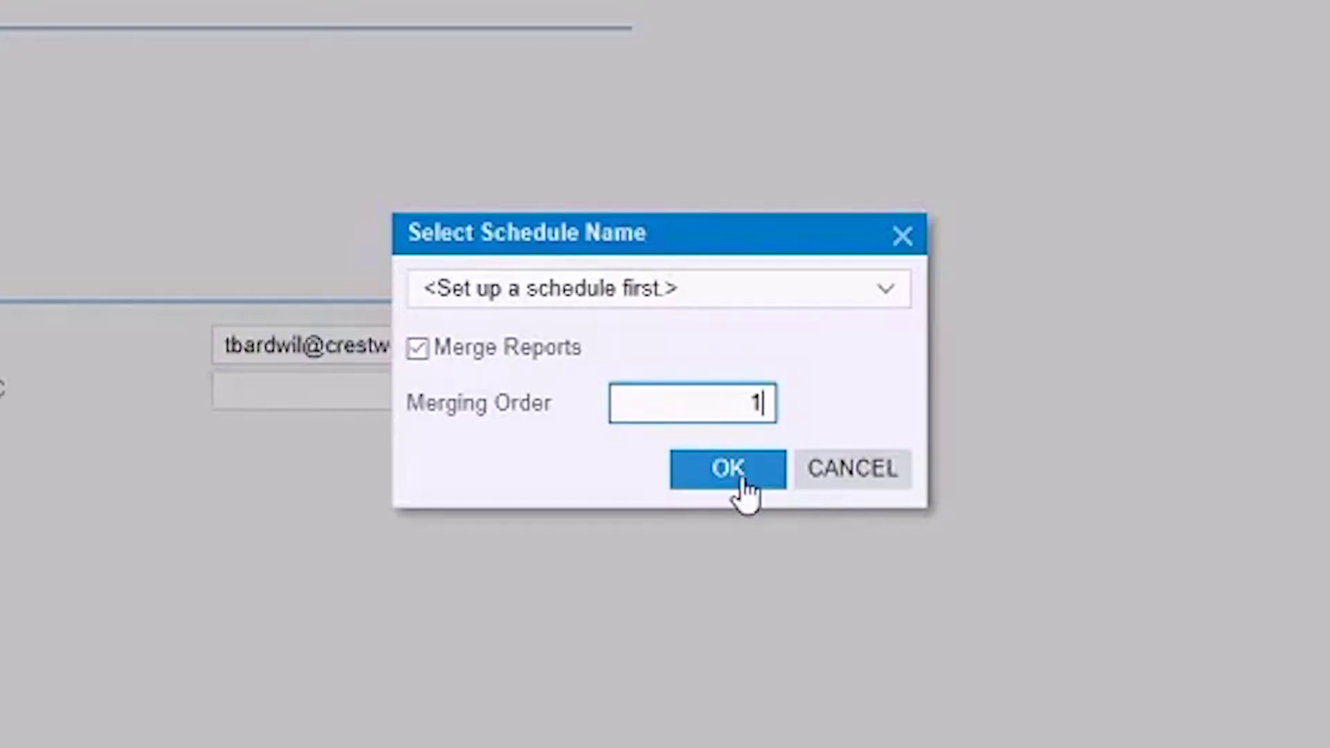
left_click(737, 474)
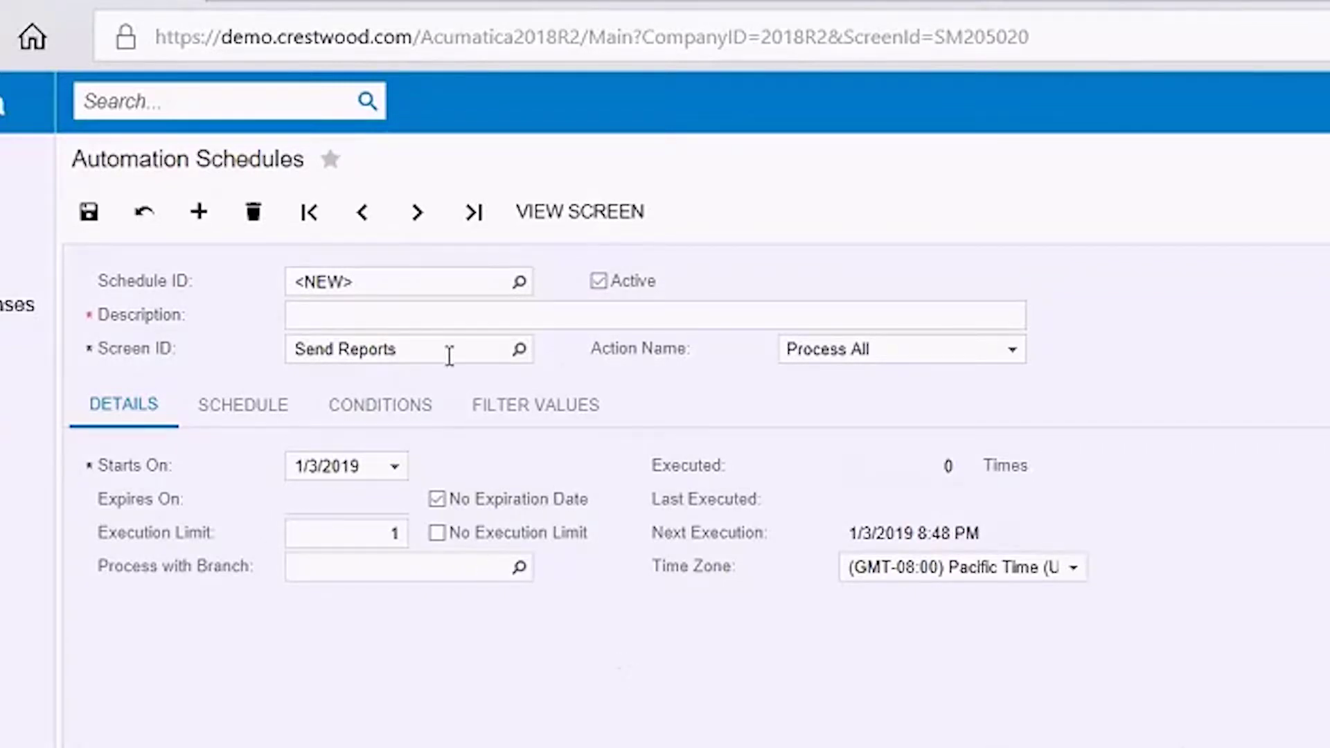
- Save a daily 'Merge Financial Statements' schedule with no execution limit, starting at 12:00 AM
left_click(457, 316)
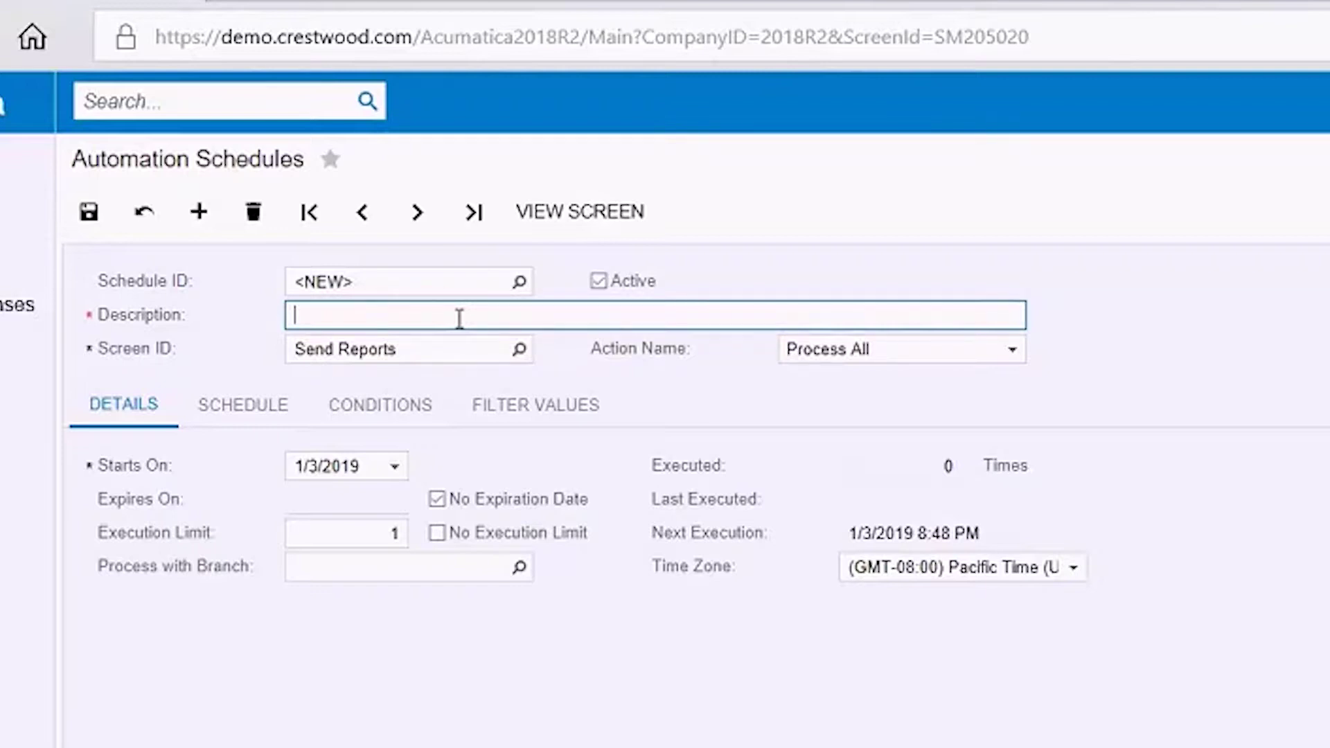
type("Merge Fin")
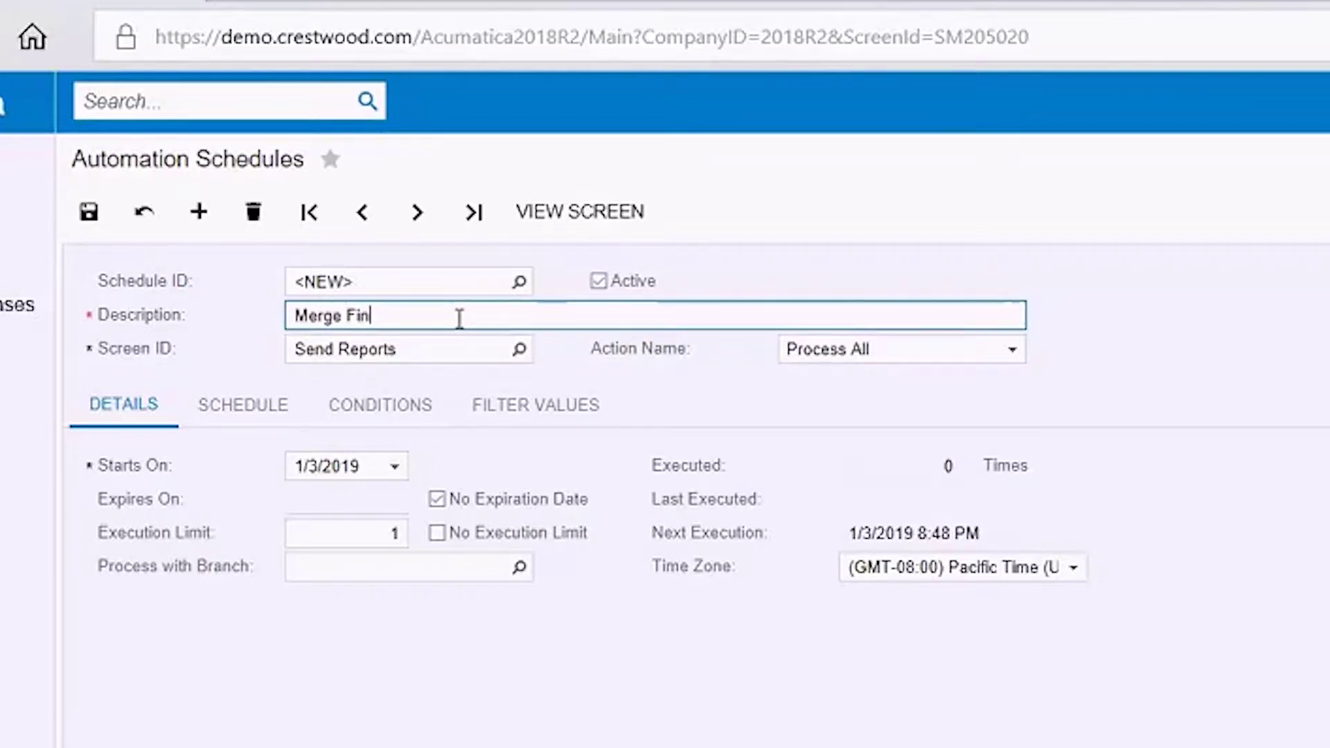
type("ancial Sta")
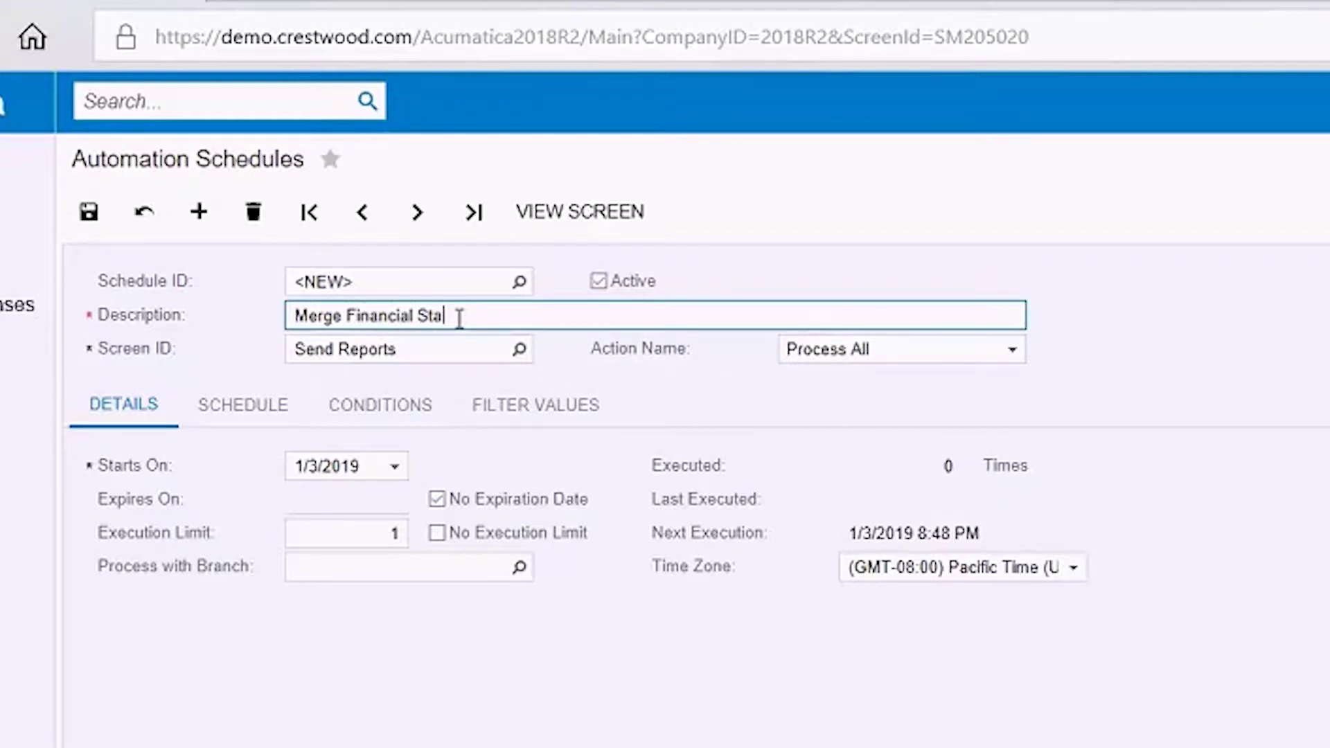
type("tements")
left_click(434, 532)
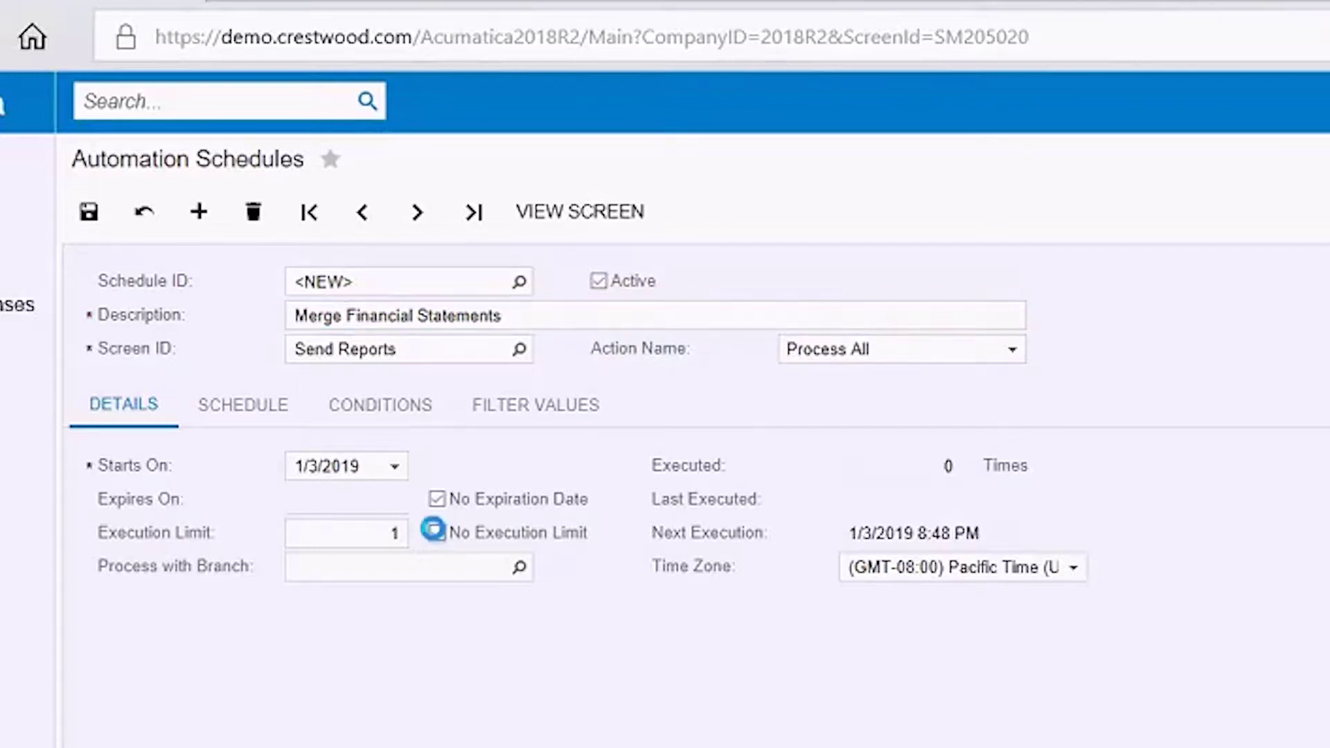
left_click(245, 404)
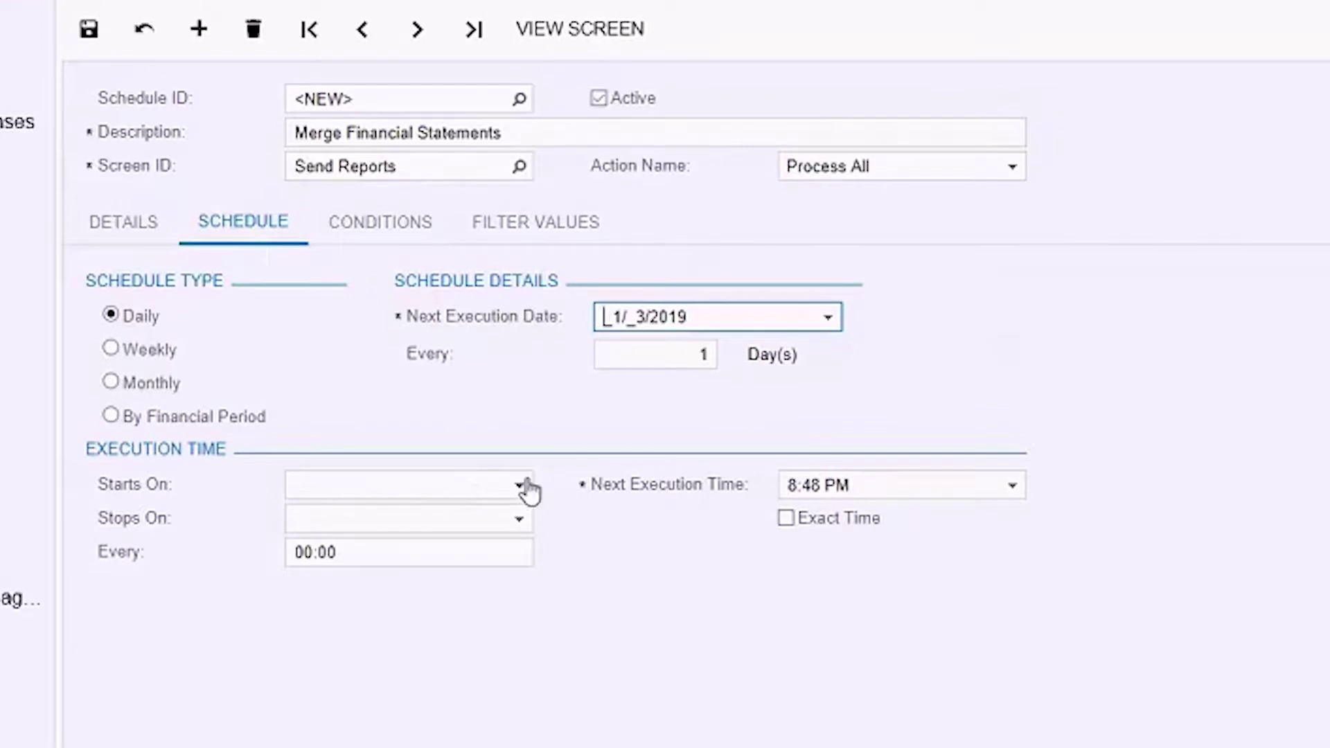
left_click(521, 485)
left_click(474, 512)
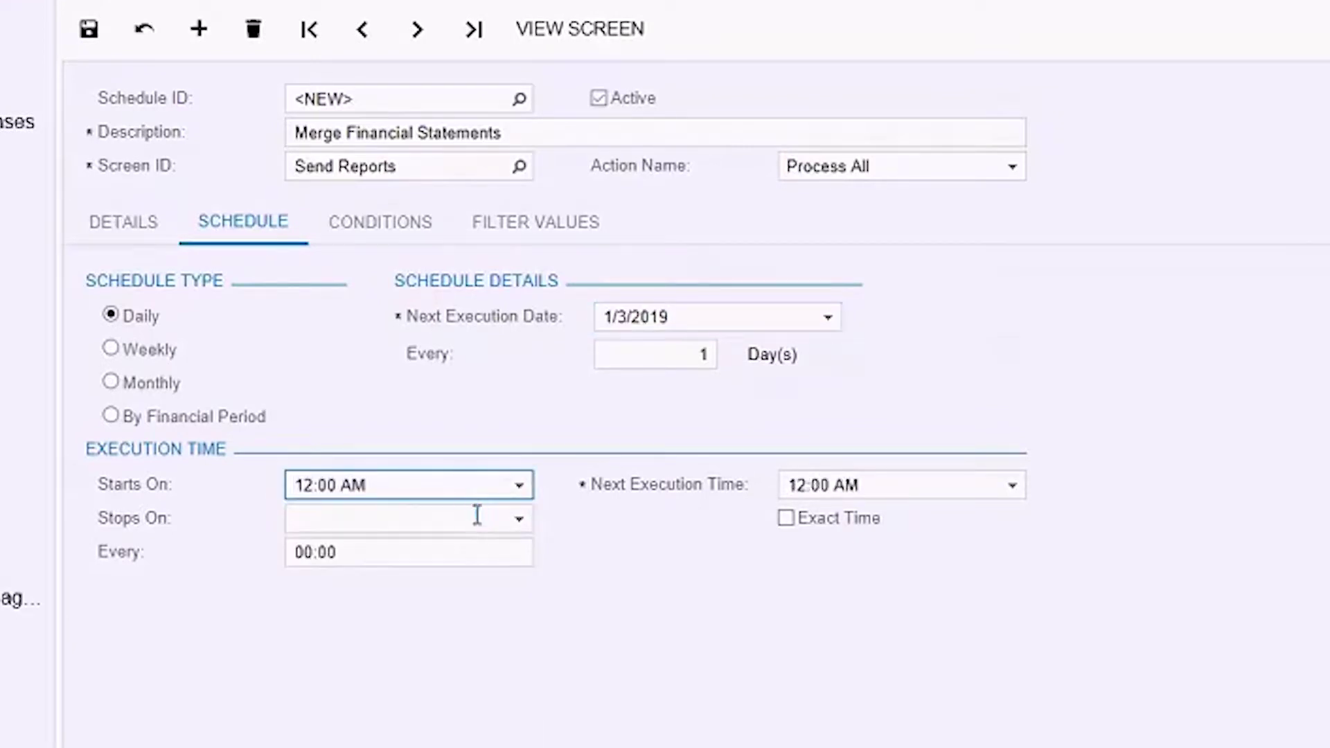
left_click(88, 29)
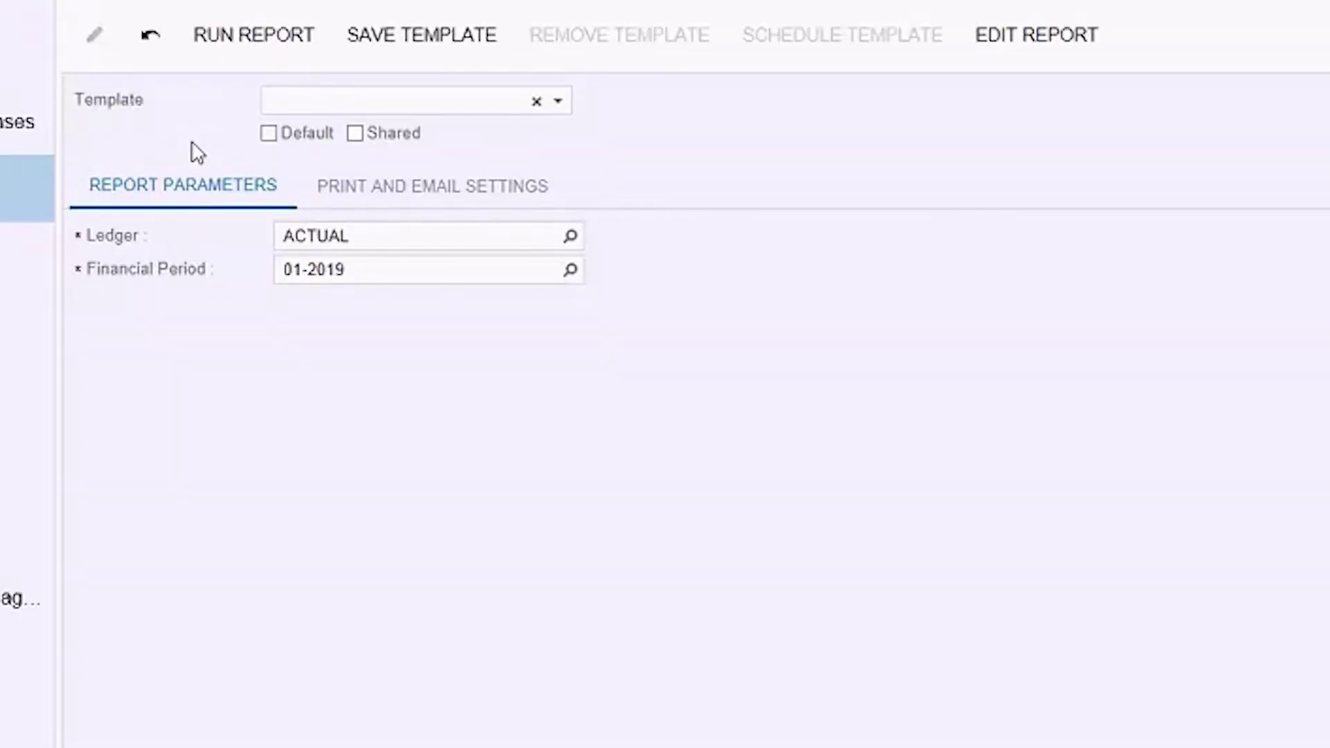
- Set the Balance Sheet financial period to 10-2018
left_click(378, 271)
type("10-201")
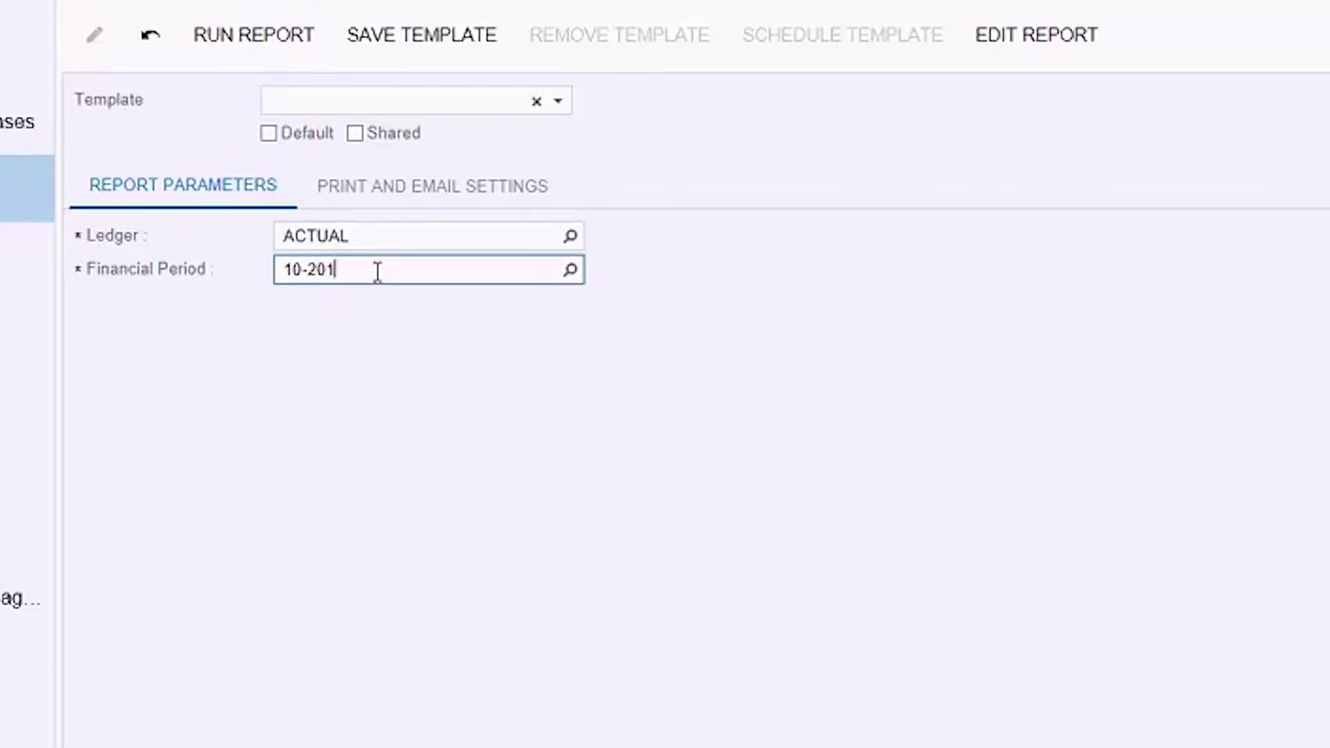
type("8")
key("Tab")
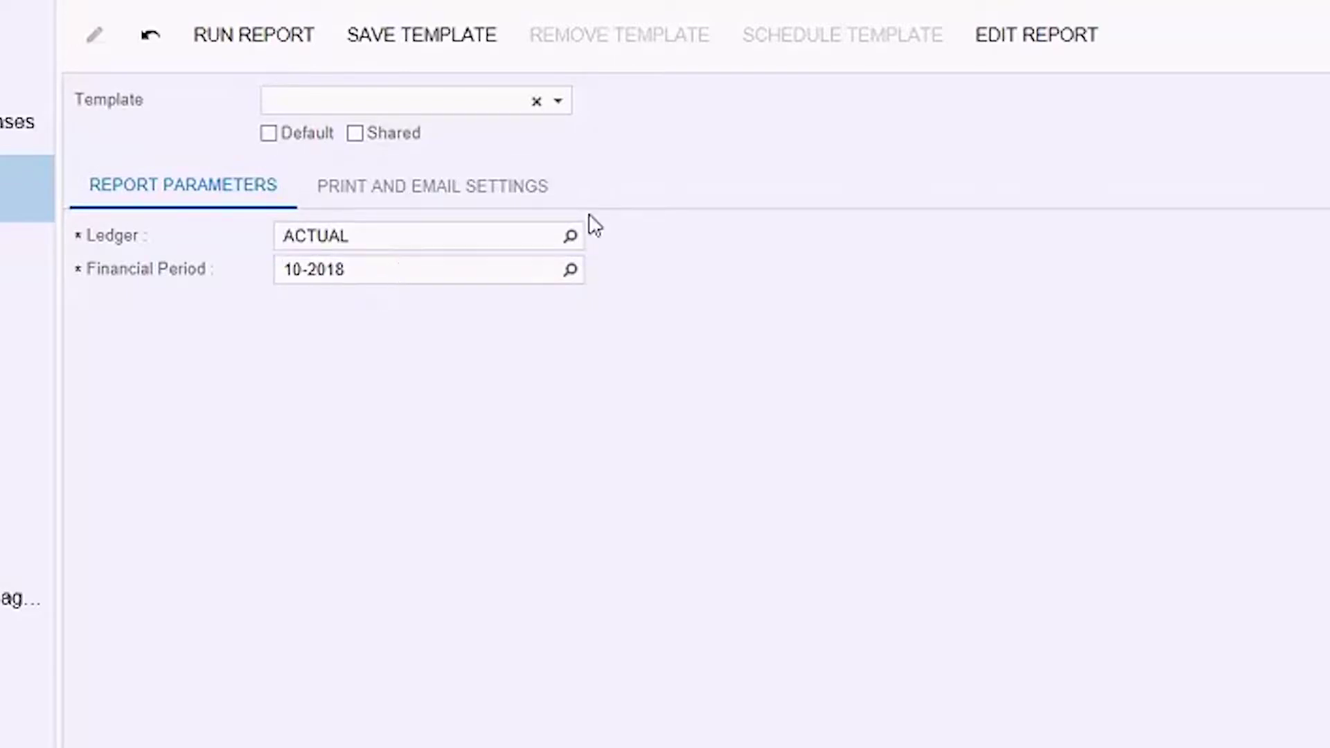
- Enter email subject 'P&L and B/S' and the recipient's e-mail address, then start saving a template
left_click(508, 209)
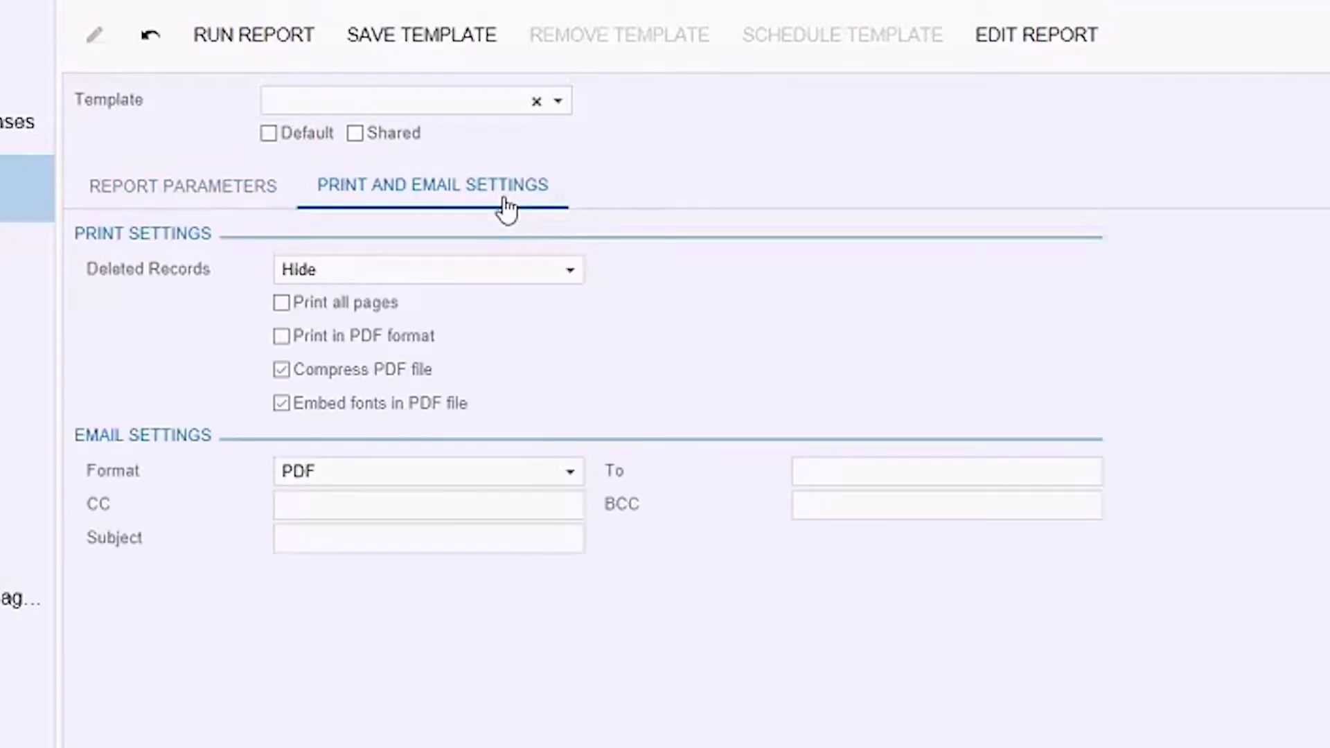
left_click(483, 545)
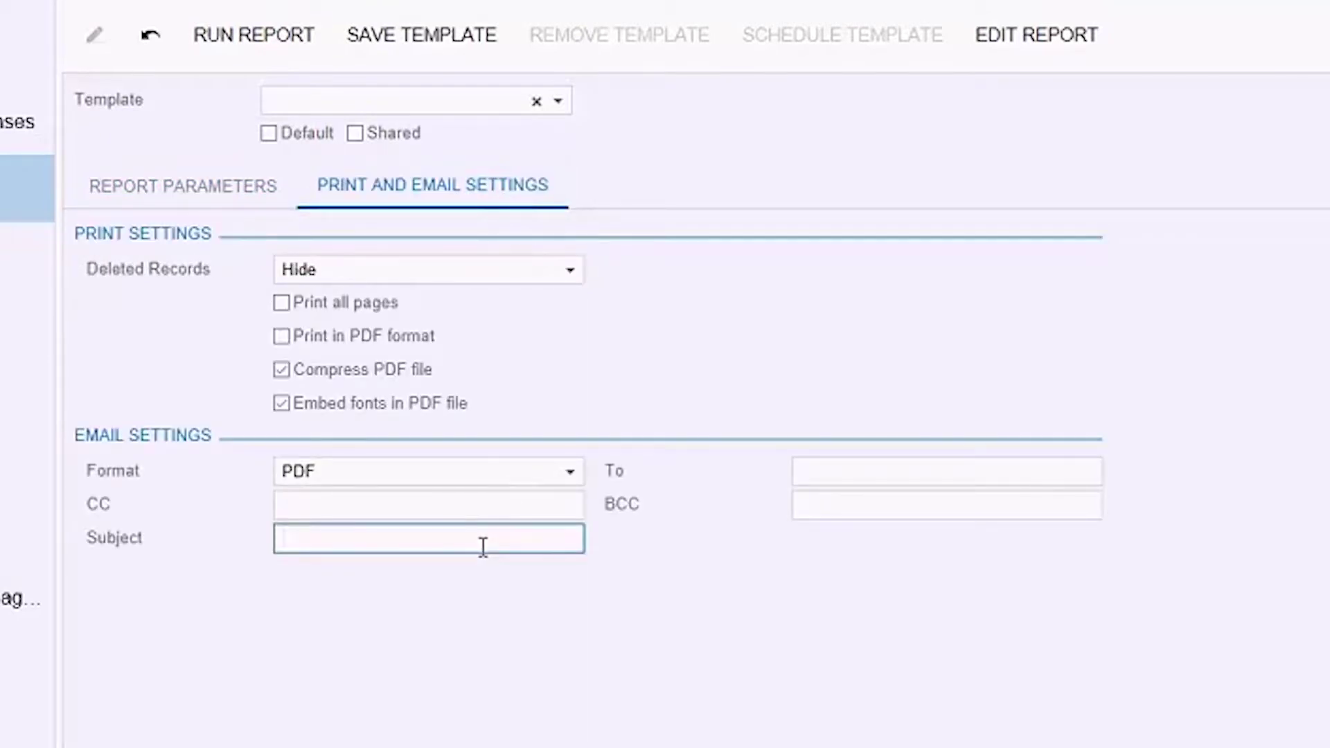
type("P&L and B/s")
key("BackSpace")
type("S")
left_click(983, 471)
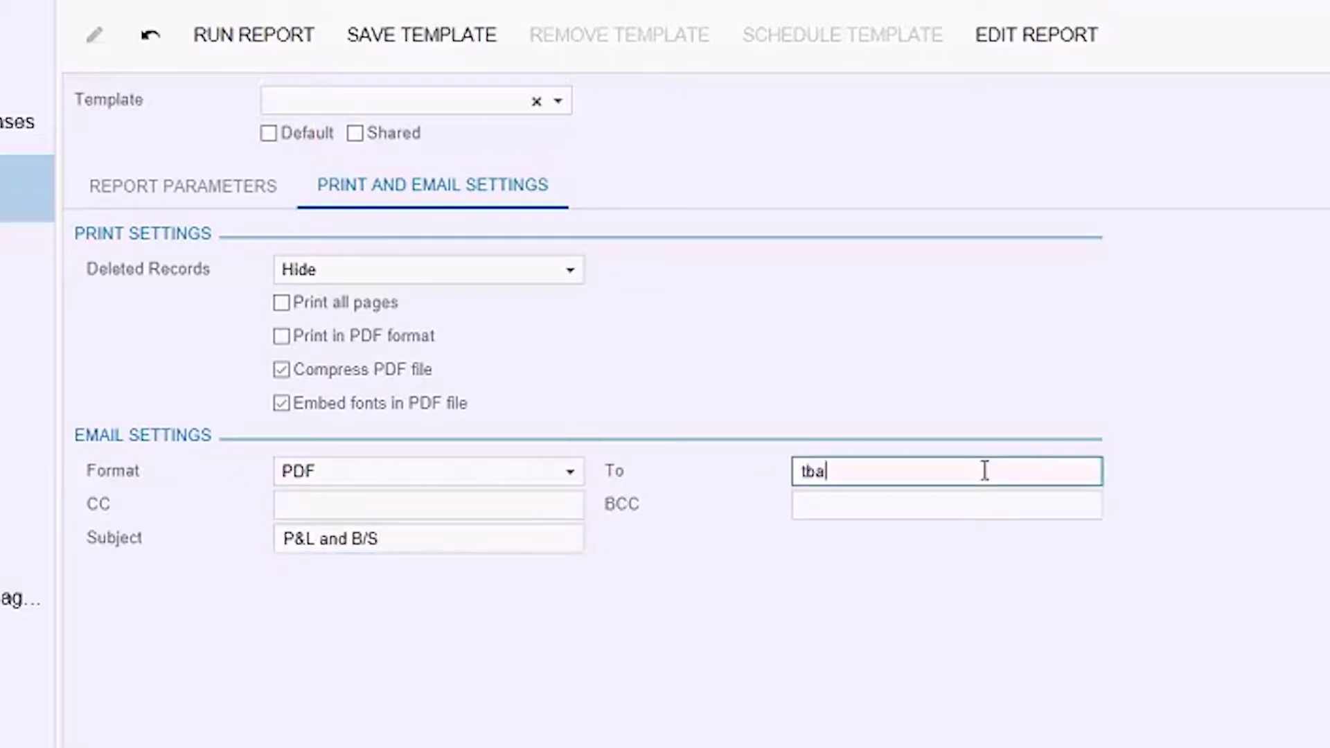
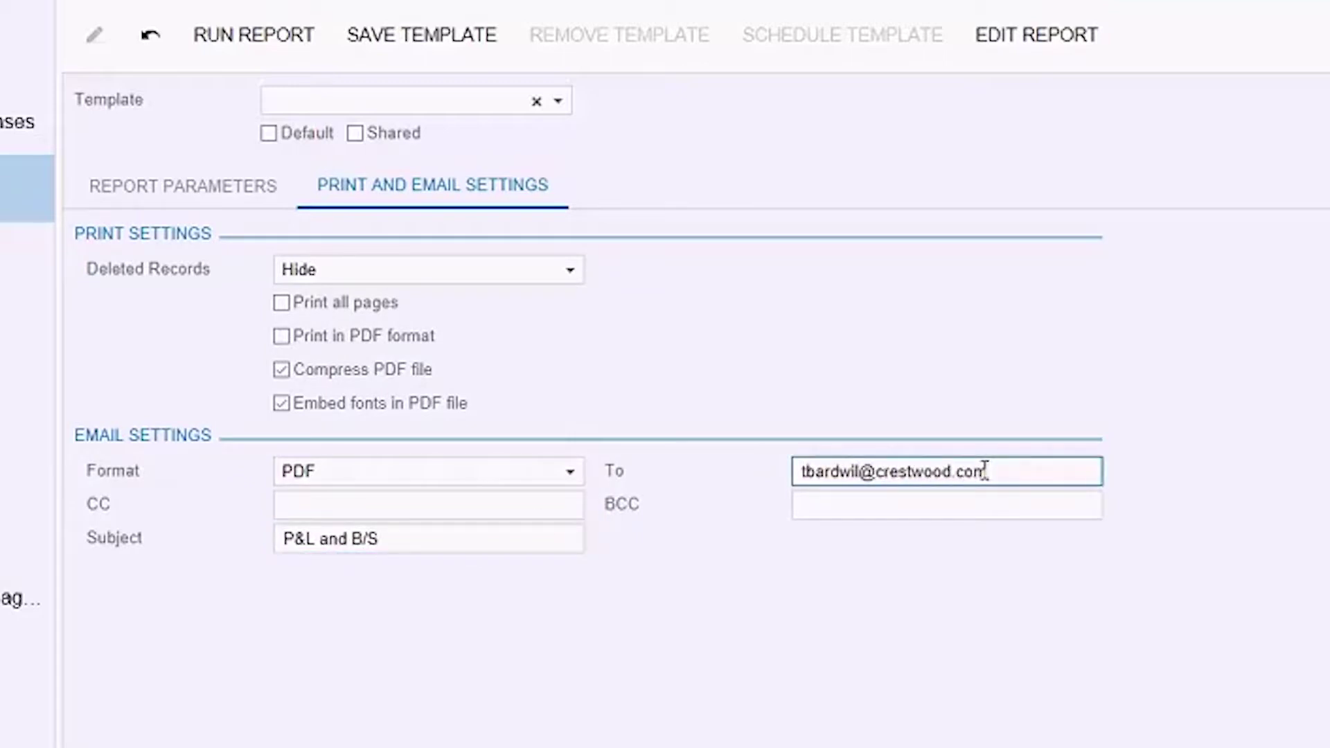
left_click(430, 34)
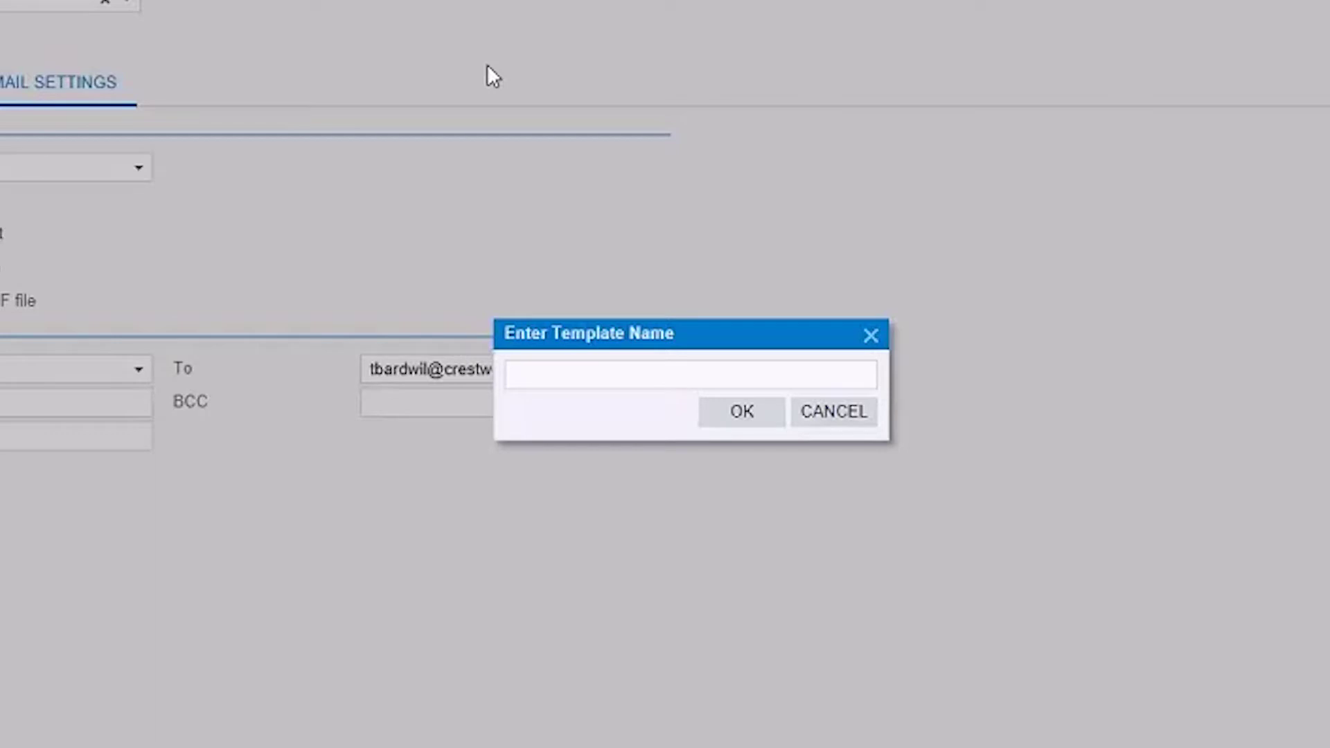
- Save the Balance Sheet settings as template MergedFinStmts
left_click(564, 371)
type("MergedFinStmt")
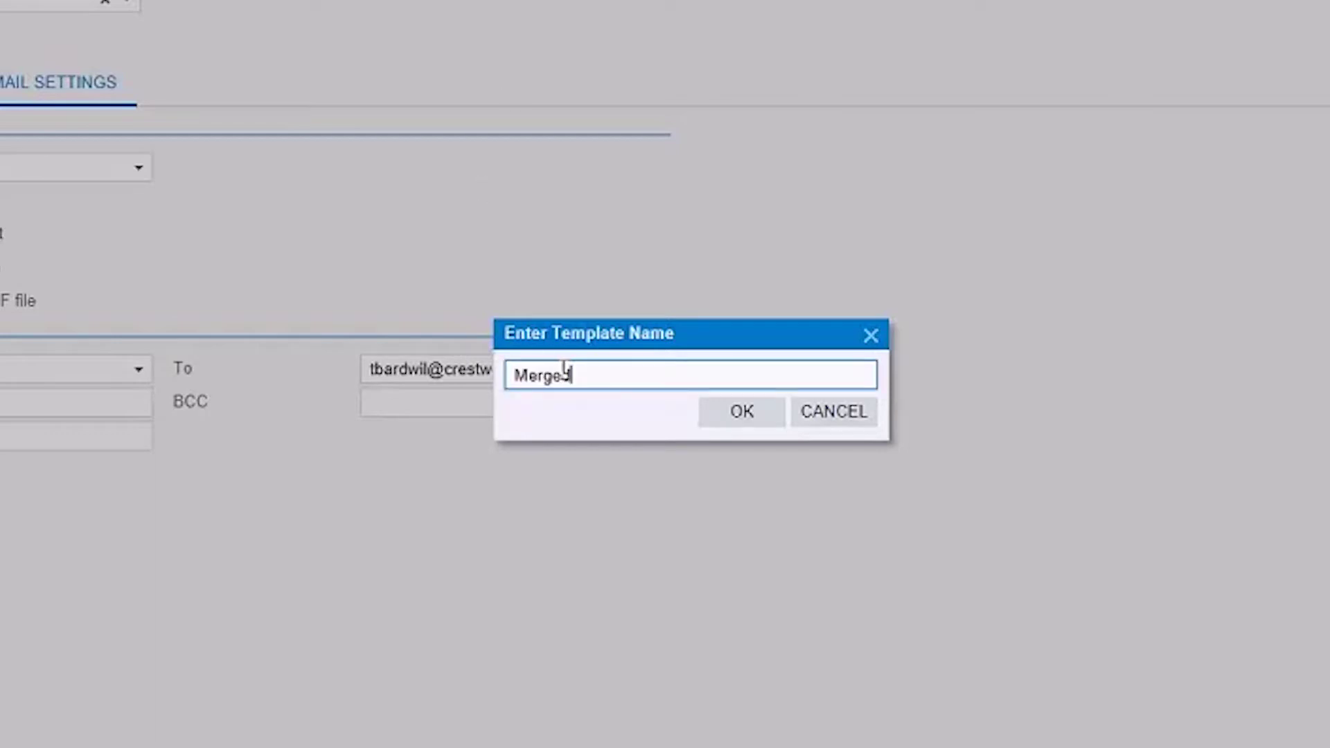
type("s")
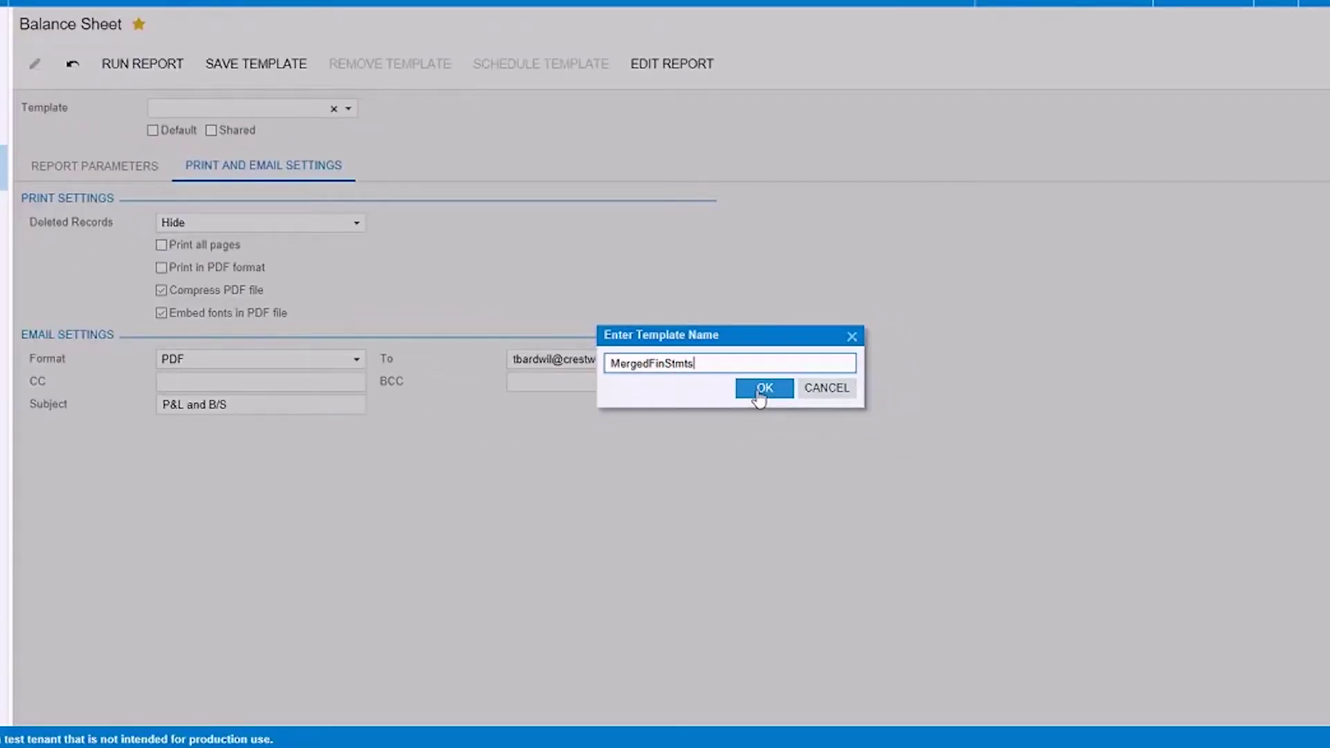
left_click(759, 392)
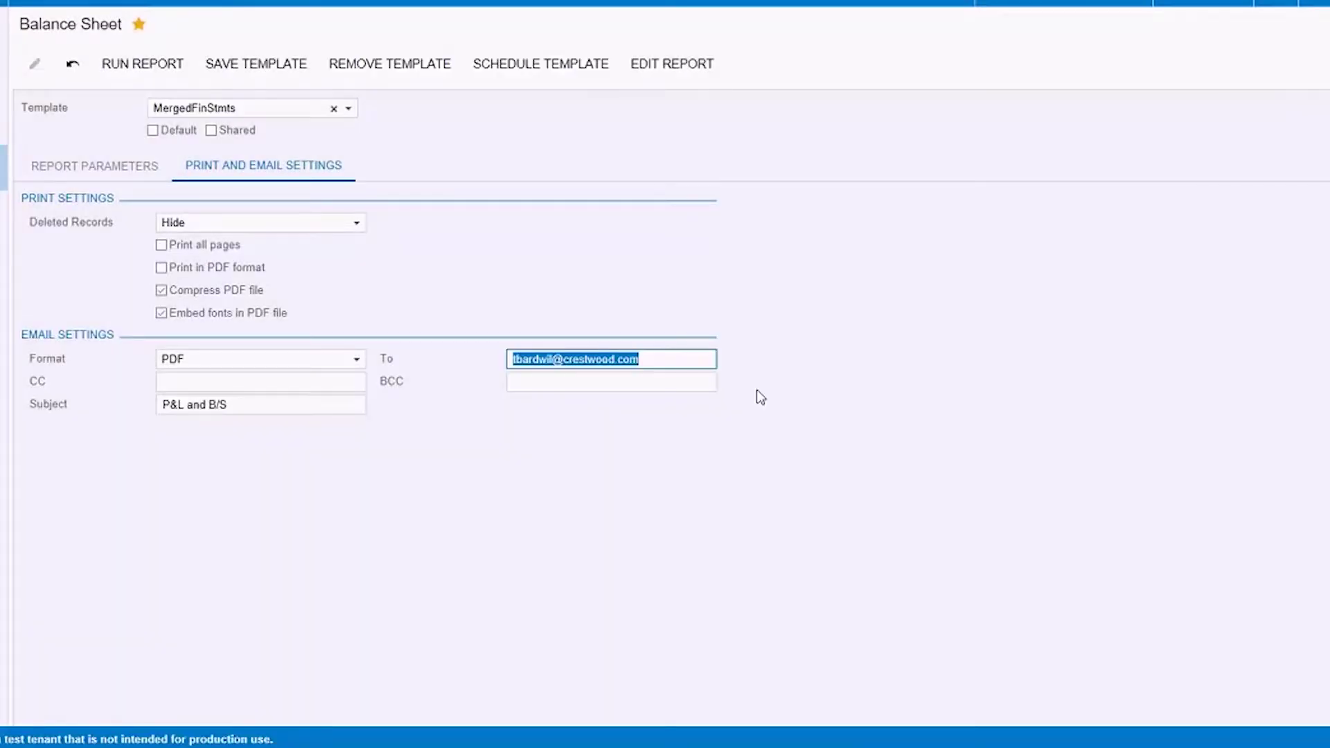
- Add it to the Merge Financial Statements schedule with Merge Reports on and merging order 2
left_click(551, 66)
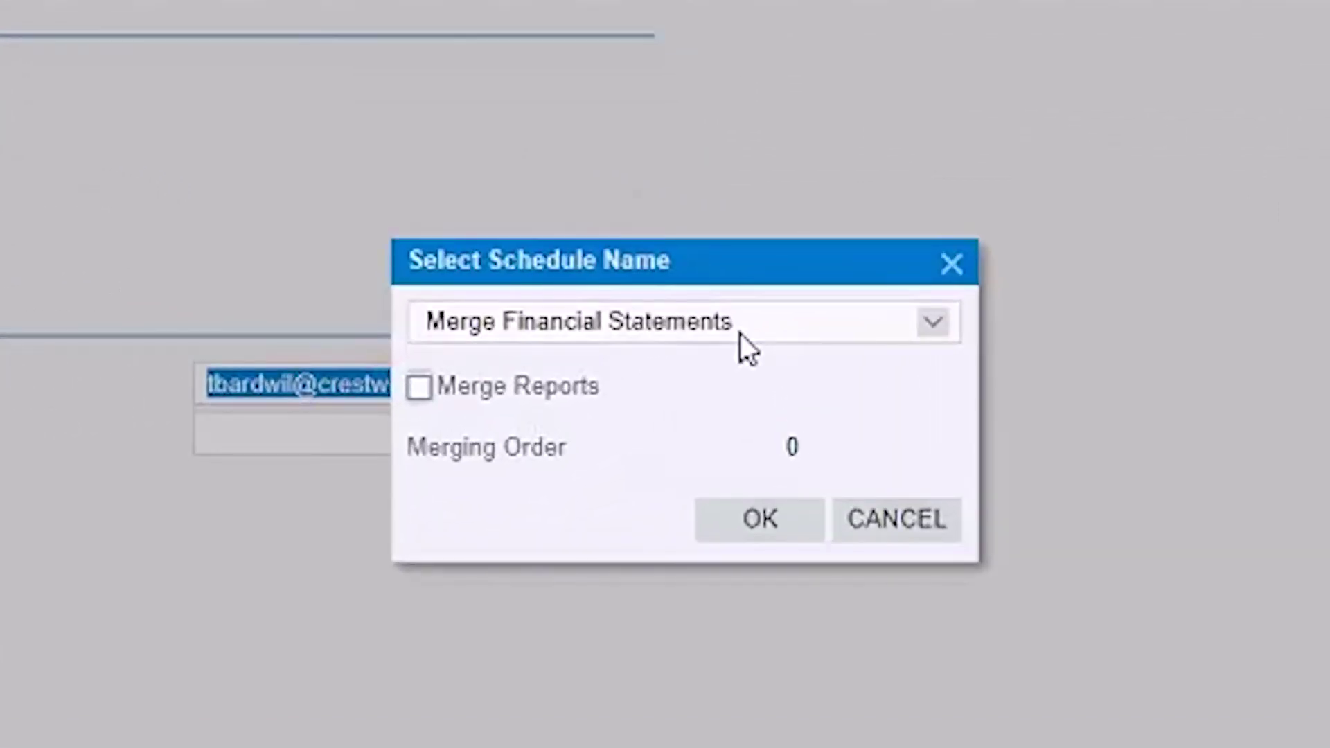
left_click(418, 388)
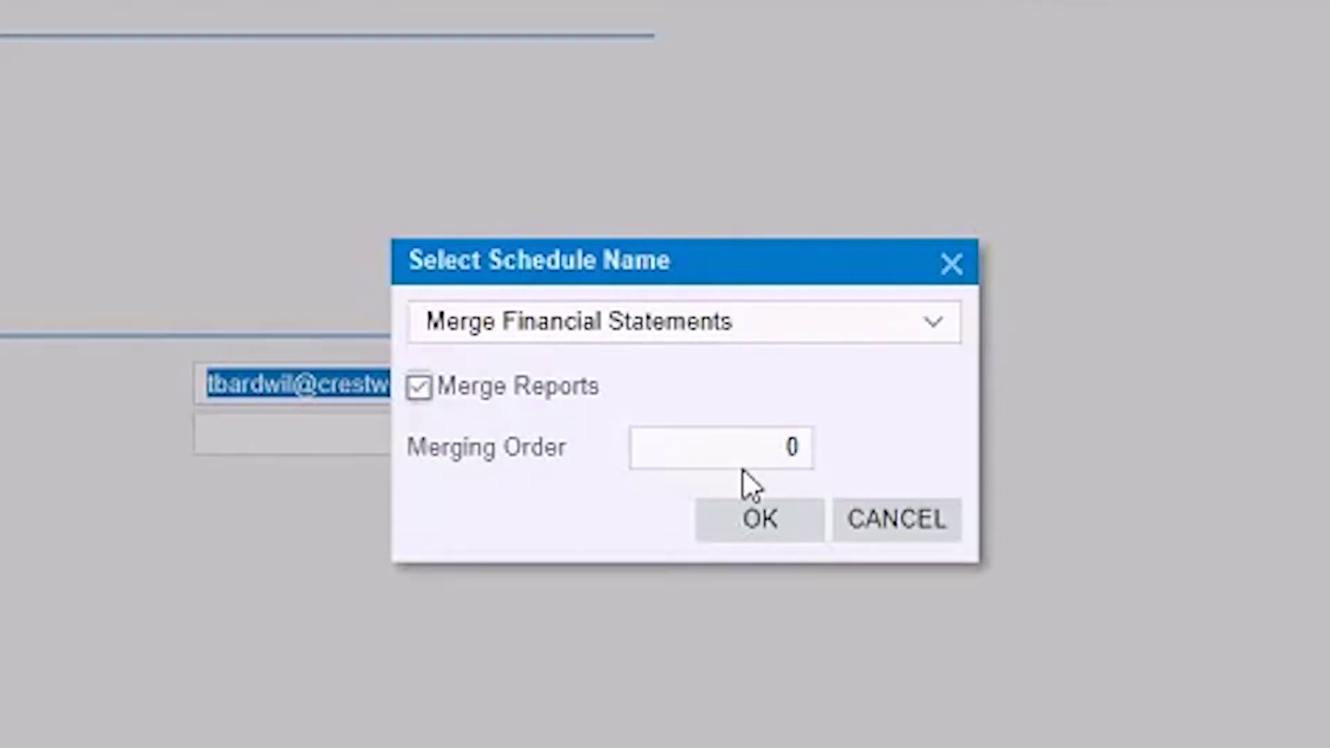
left_click(762, 448)
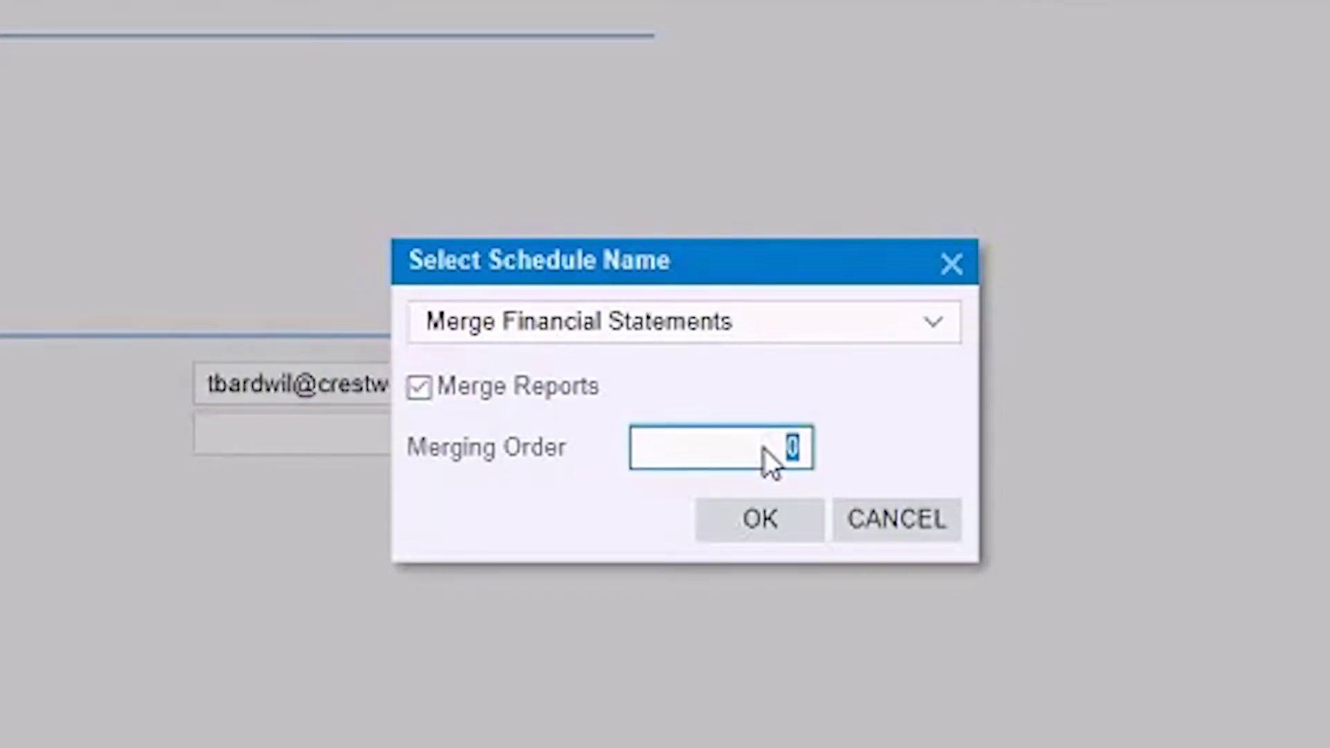
type("2")
left_click(771, 521)
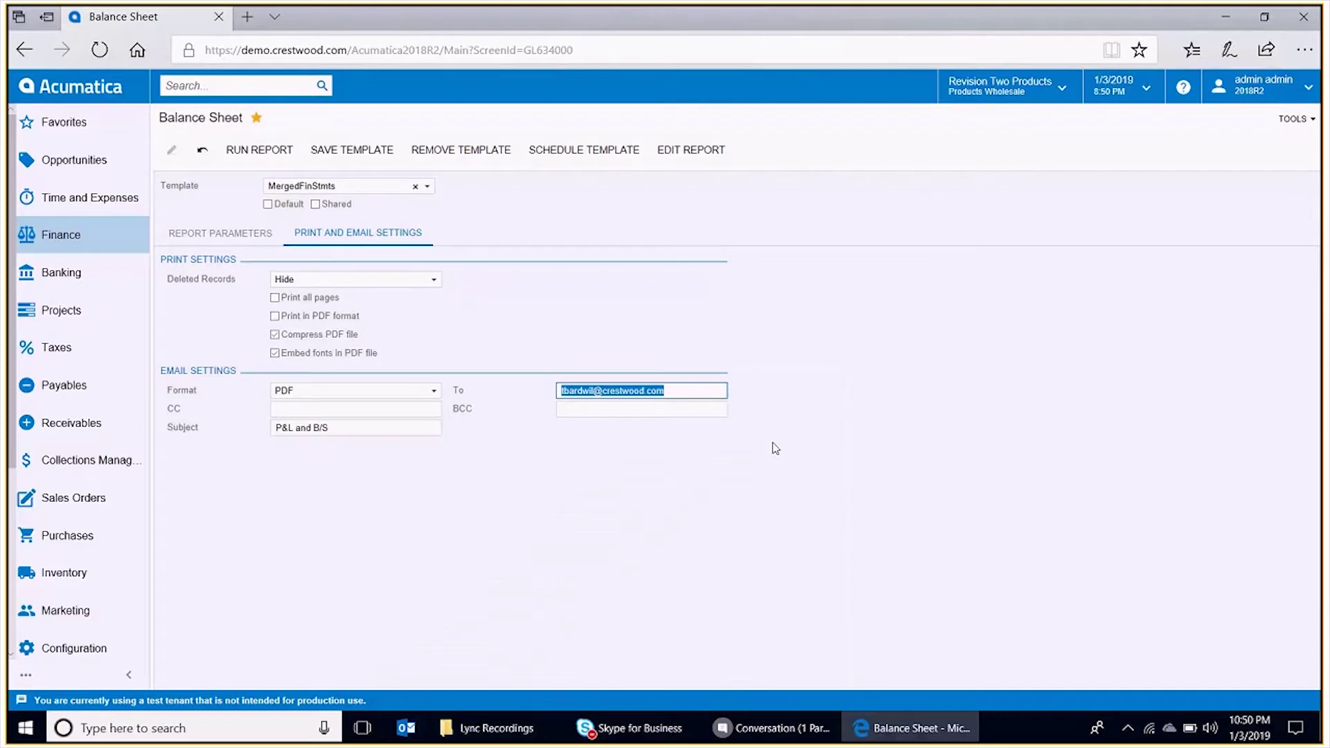
- Process both MergedFinStmts templates from Send Reports, then switch to Outlook
left_click(266, 88)
type("Send Rep")
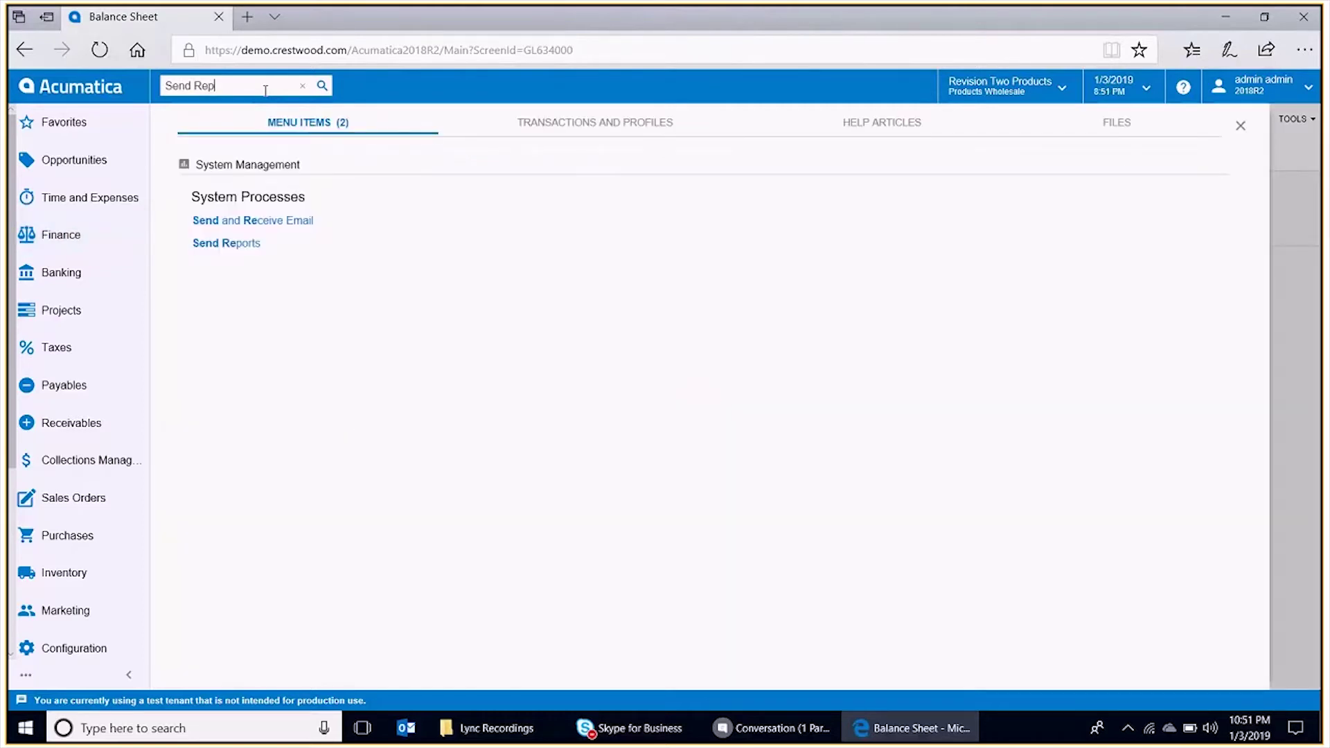
type("ort")
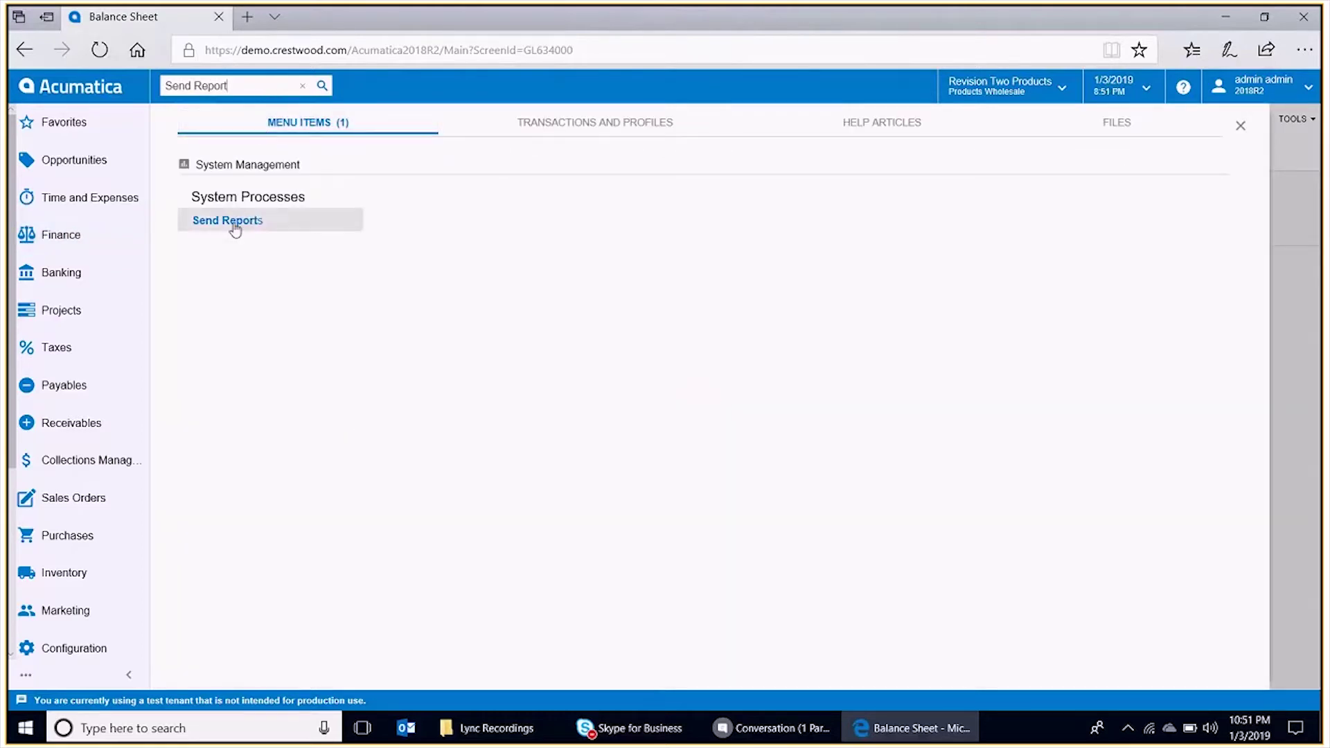
left_click(235, 221)
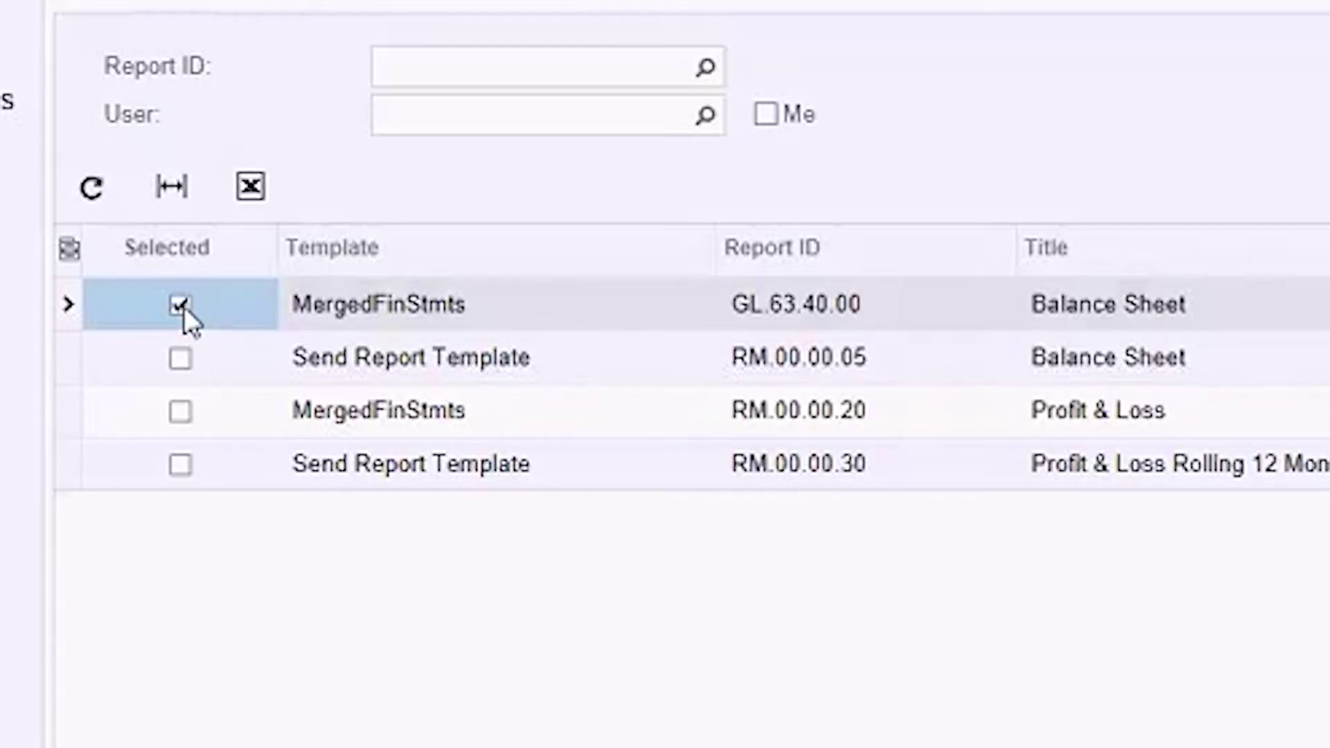
left_click(180, 413)
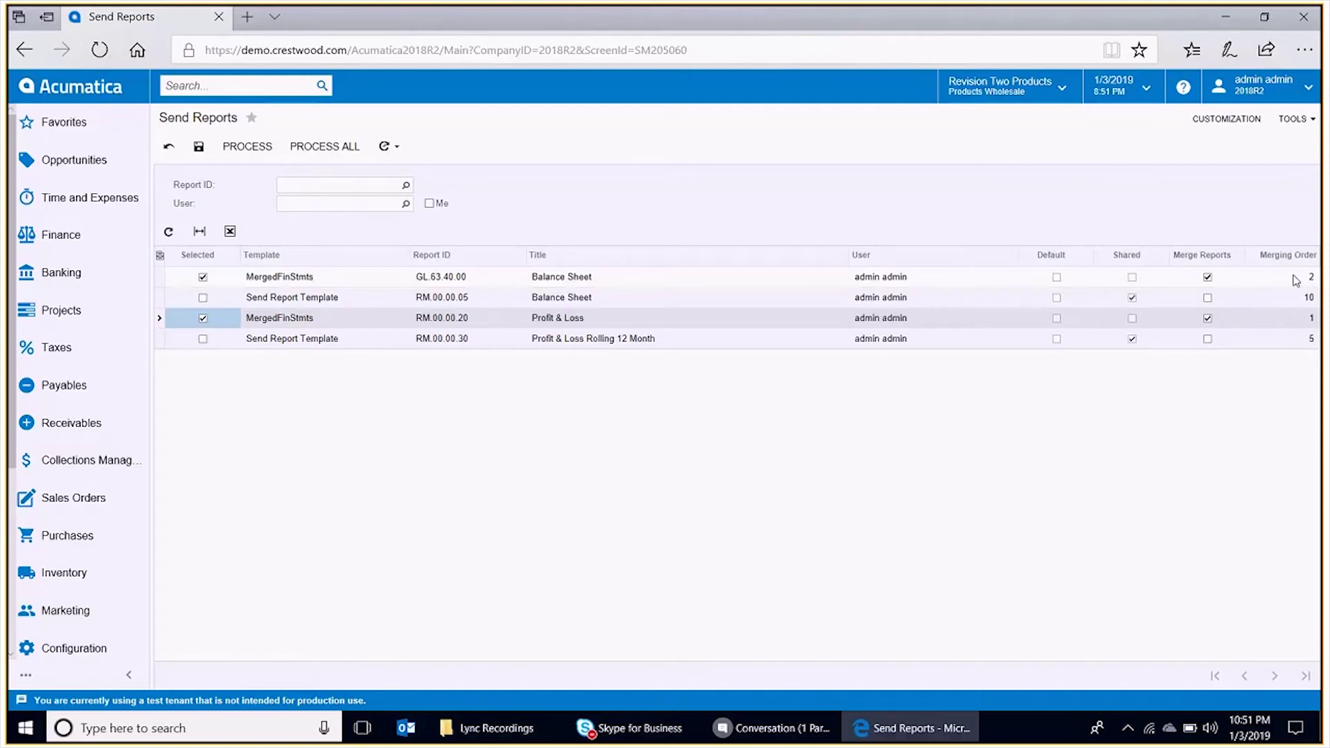
left_click(251, 148)
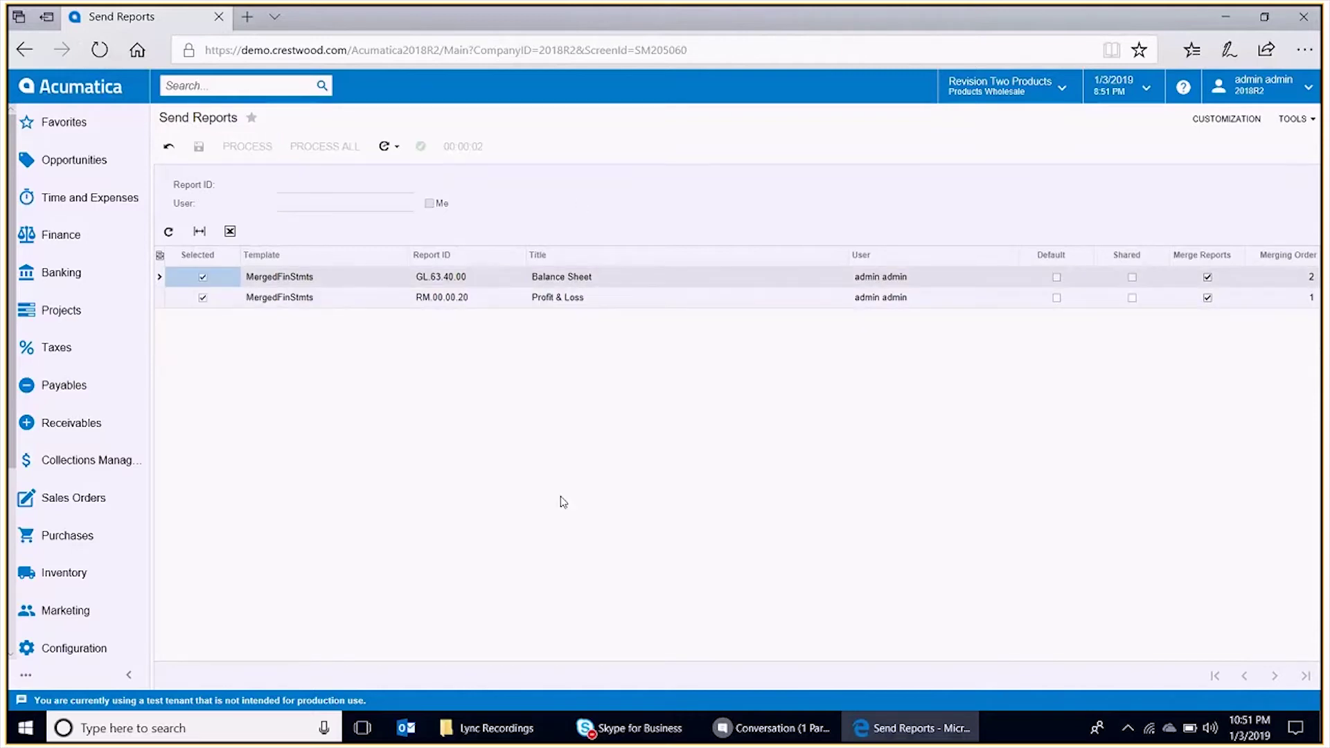
left_click(407, 728)
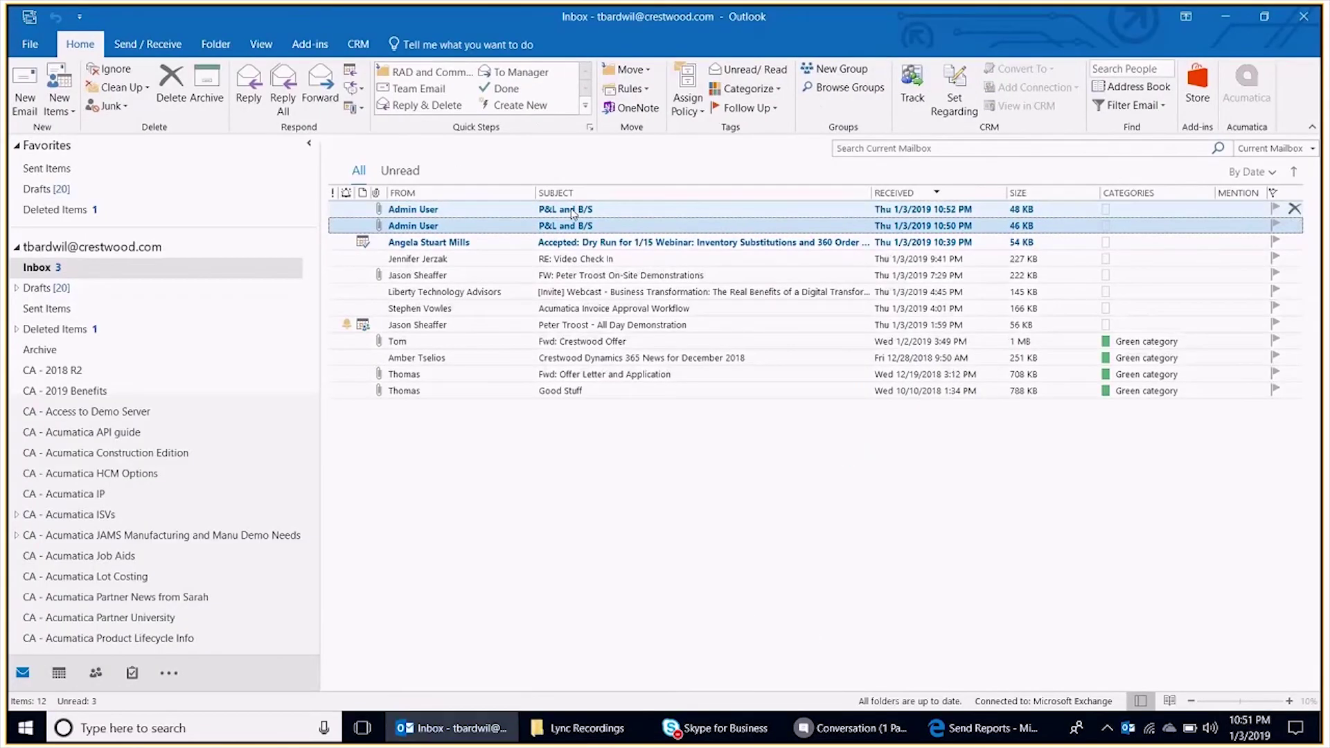
- Open the 'P&L and B/S' email and its Profit & Loss PDF attachment
double_click(535, 209)
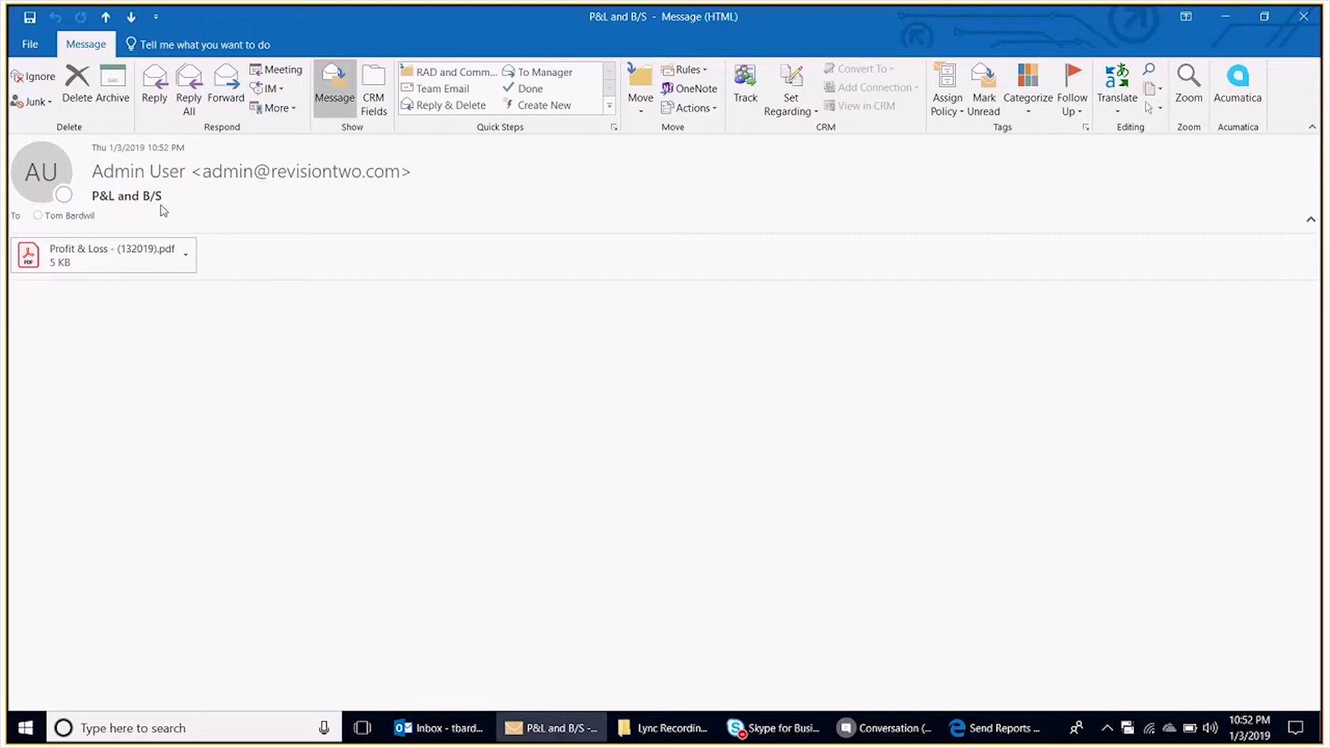
double_click(127, 260)
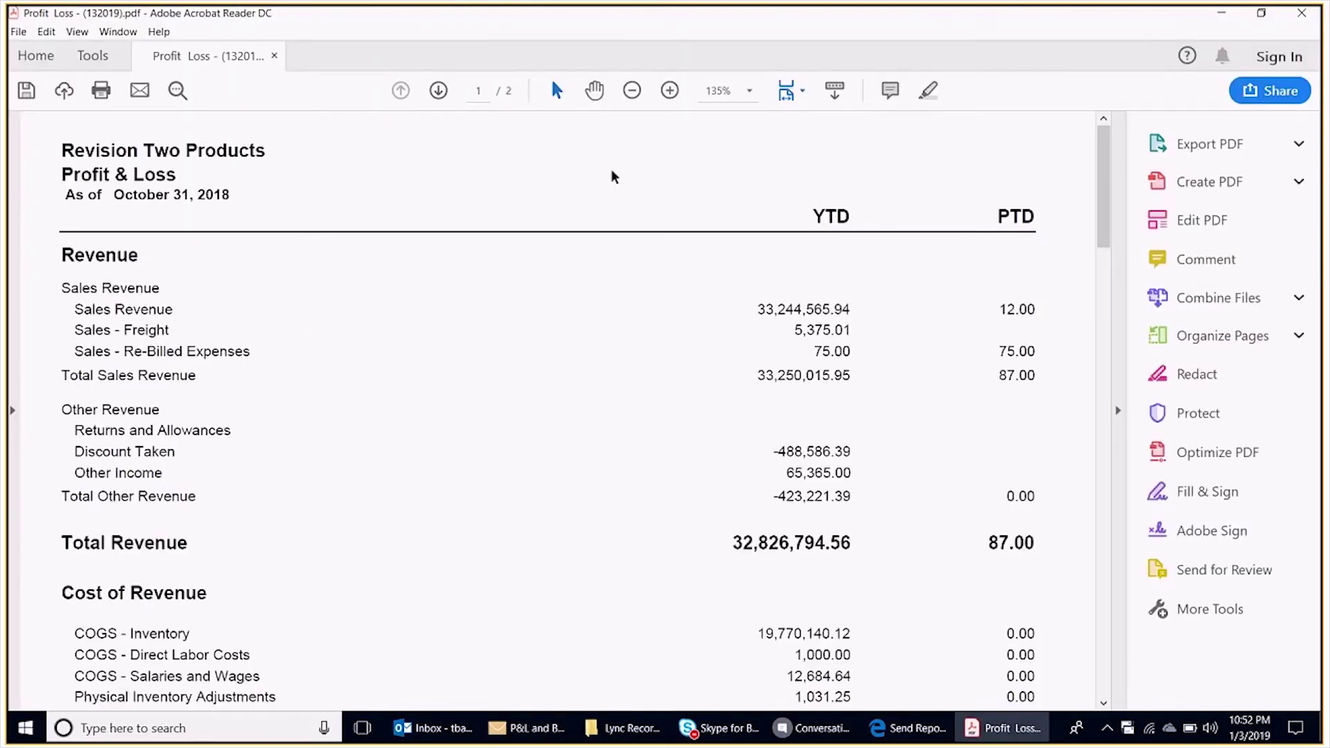
- Switch the PDF view to Fit One Full Page
left_click(802, 92)
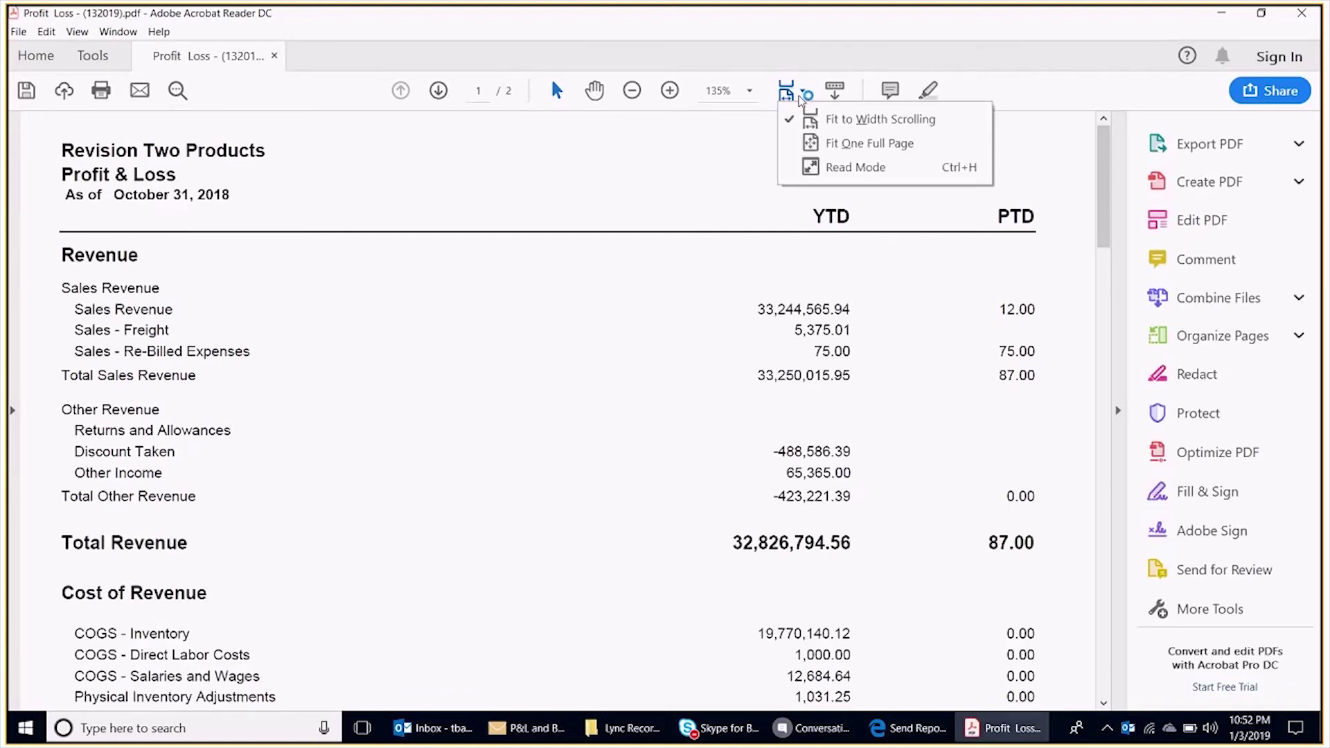
left_click(849, 143)
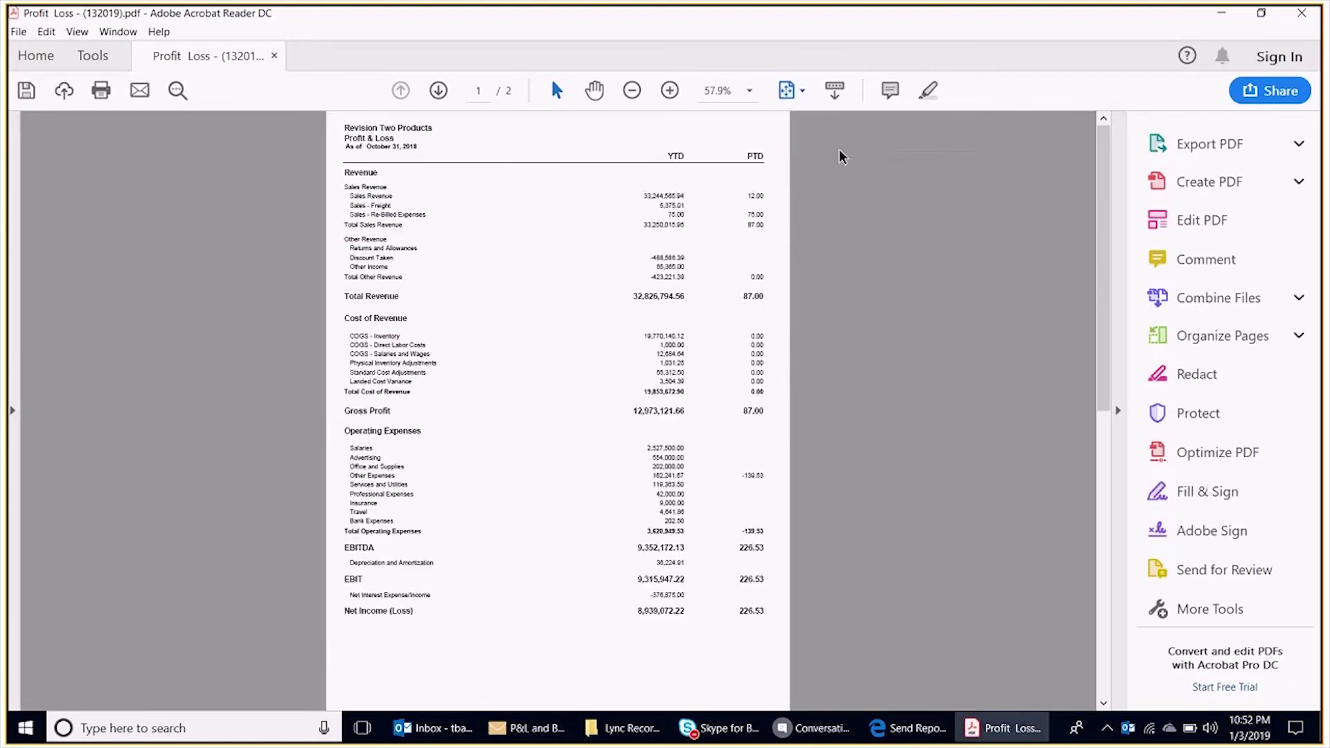